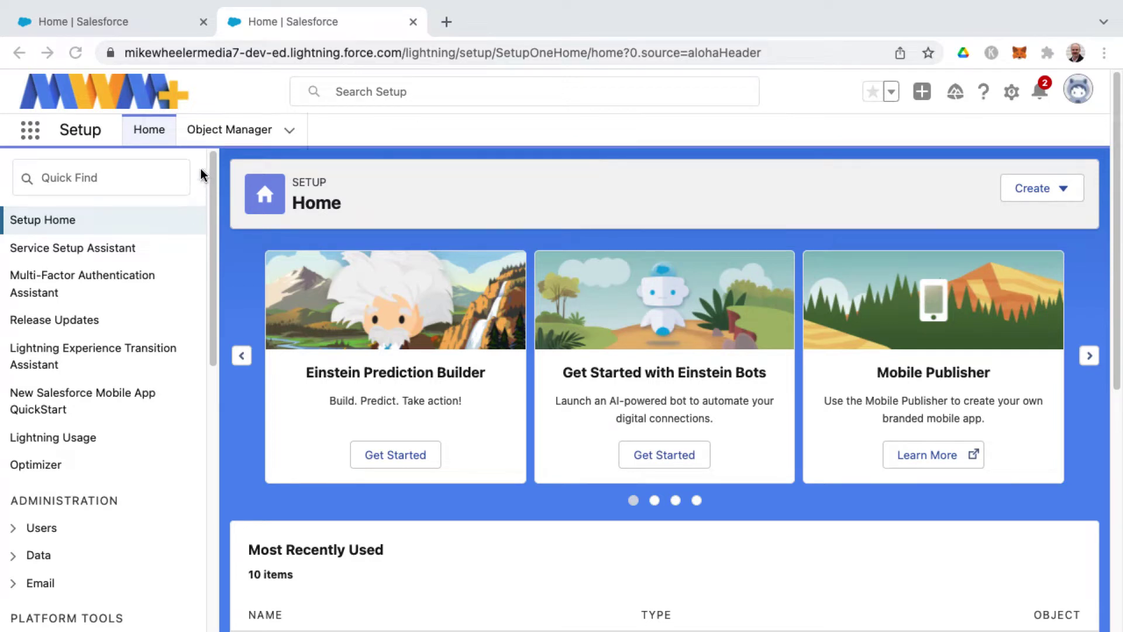
# Step: Open the Lightning Experience Transition Assistant in Setup and go to the steps of the Discover Phase
pyautogui.click(202, 170)
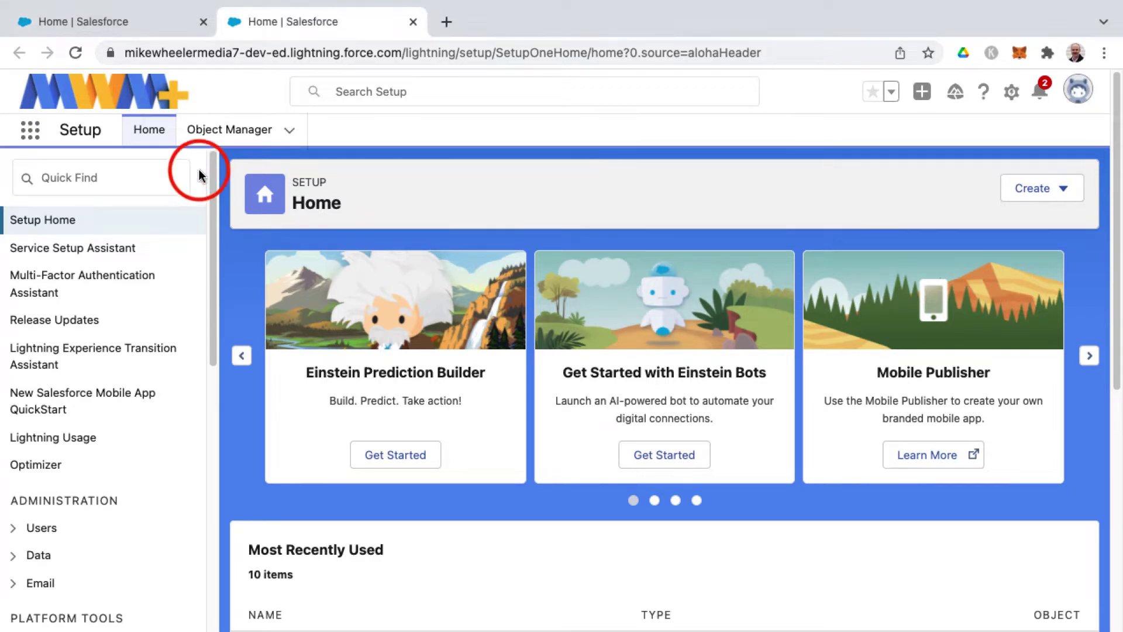
pyautogui.click(97, 353)
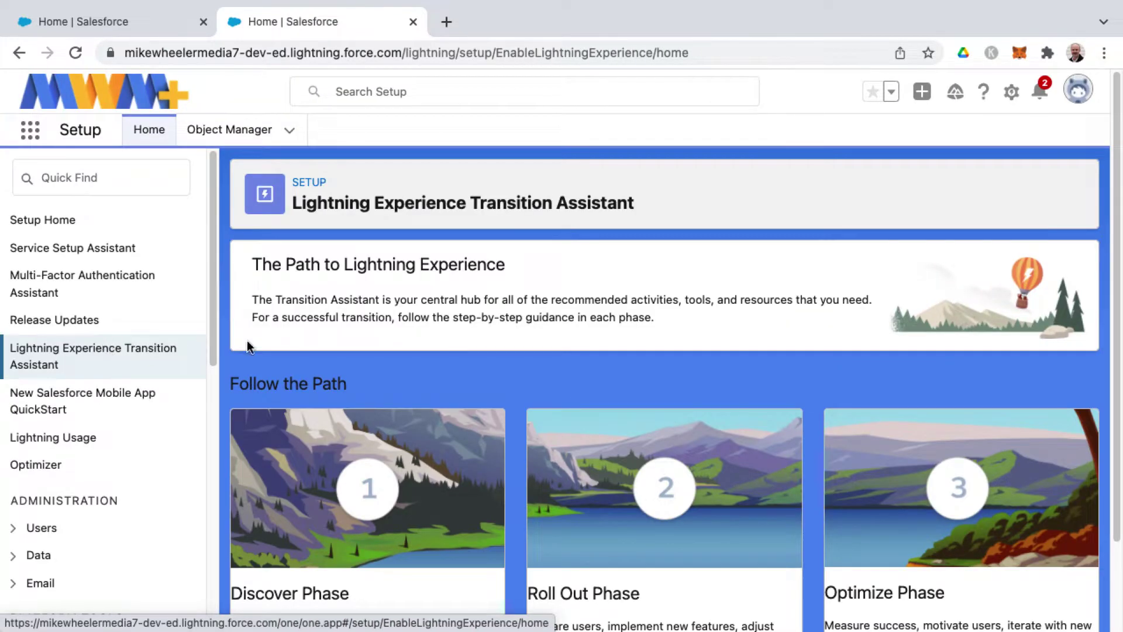
pyautogui.scroll(-2, 474, 321)
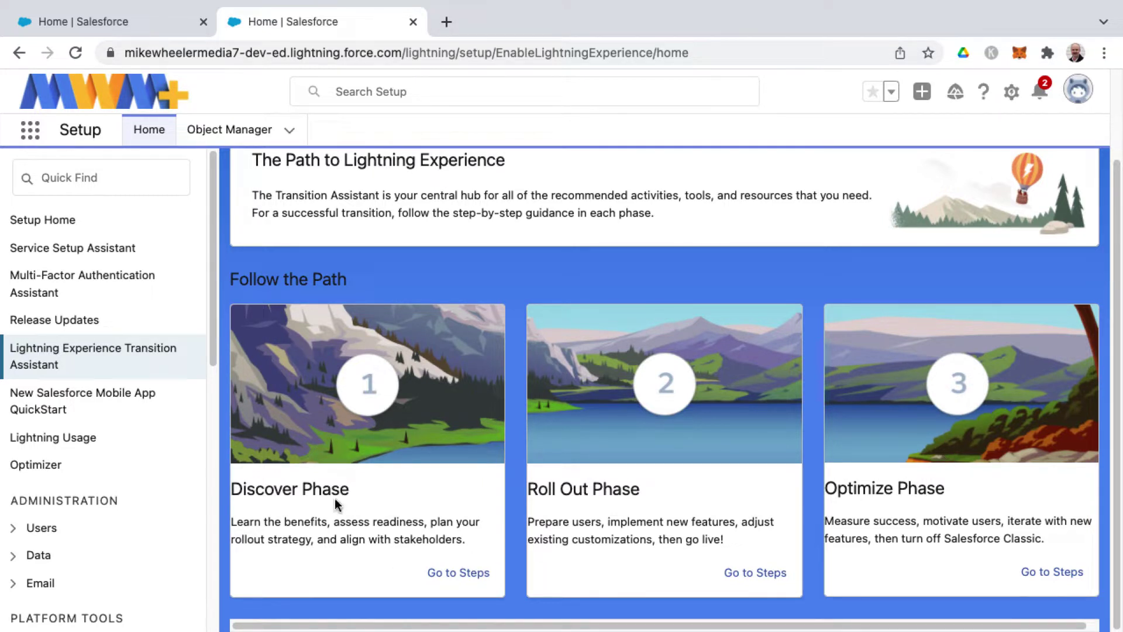
pyautogui.click(477, 575)
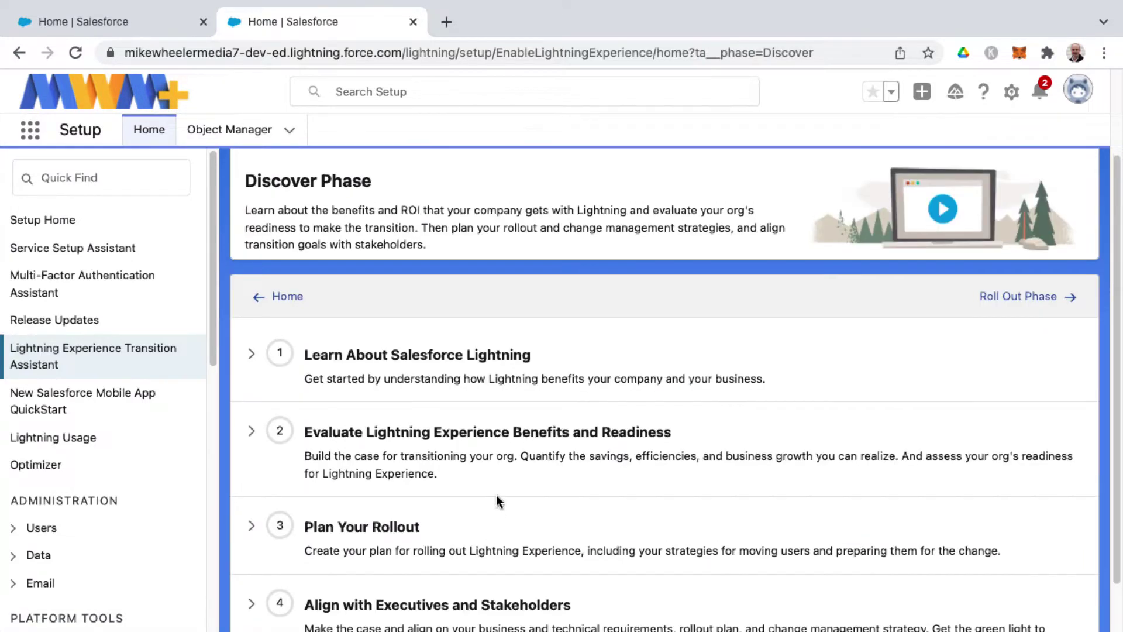
# Step: Expand the Discover Phase steps Learn About Salesforce Lightning and Evaluate Lightning Experience Benefits and Readiness, and review their tasks
pyautogui.scroll(-2, 496, 501)
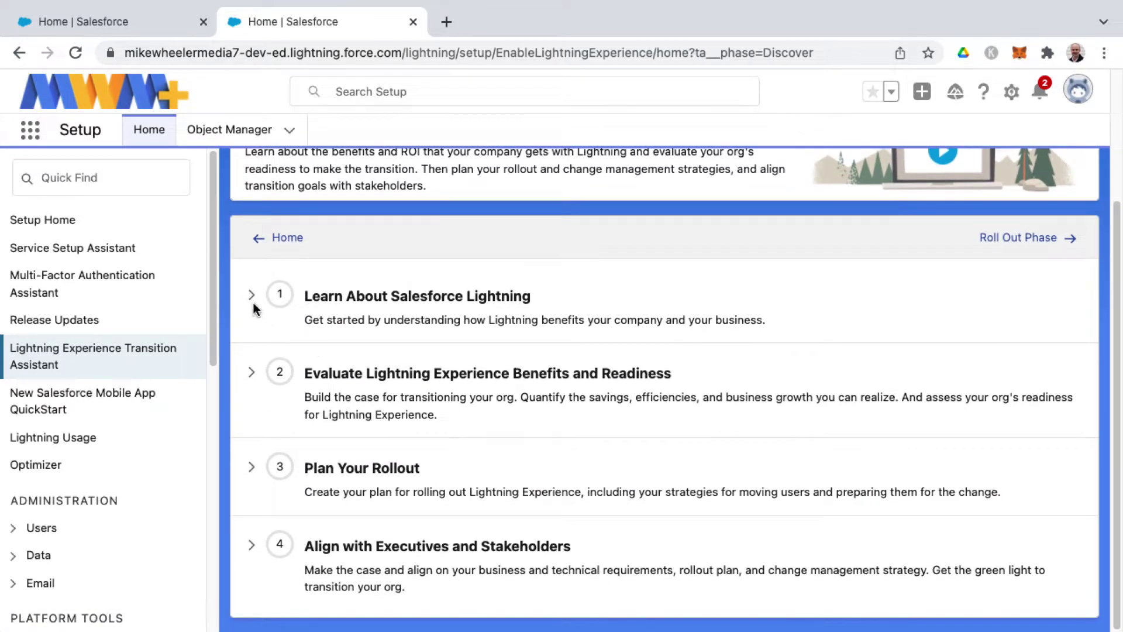
pyautogui.click(251, 294)
pyautogui.scroll(-3, 323, 421)
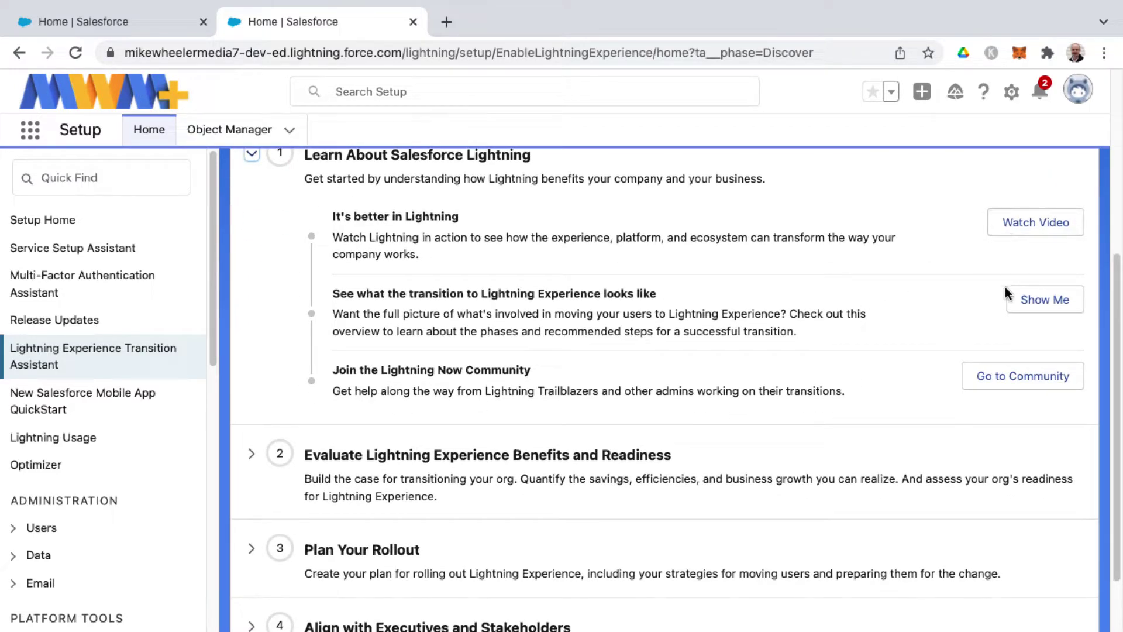
pyautogui.click(251, 454)
pyautogui.scroll(-3, 352, 430)
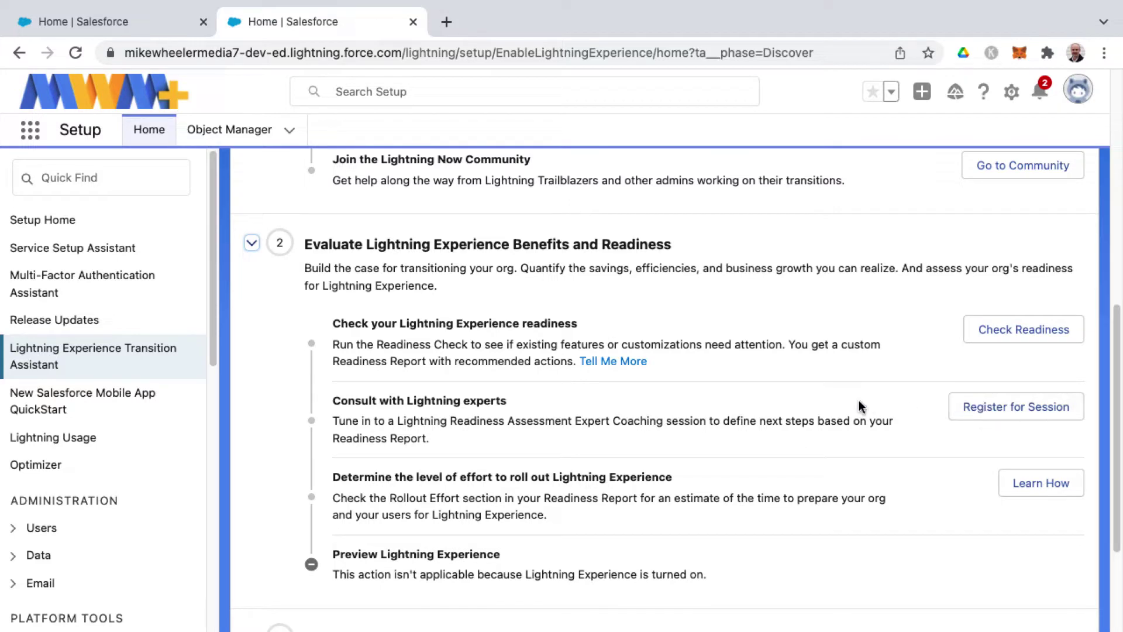
pyautogui.scroll(-3, 498, 450)
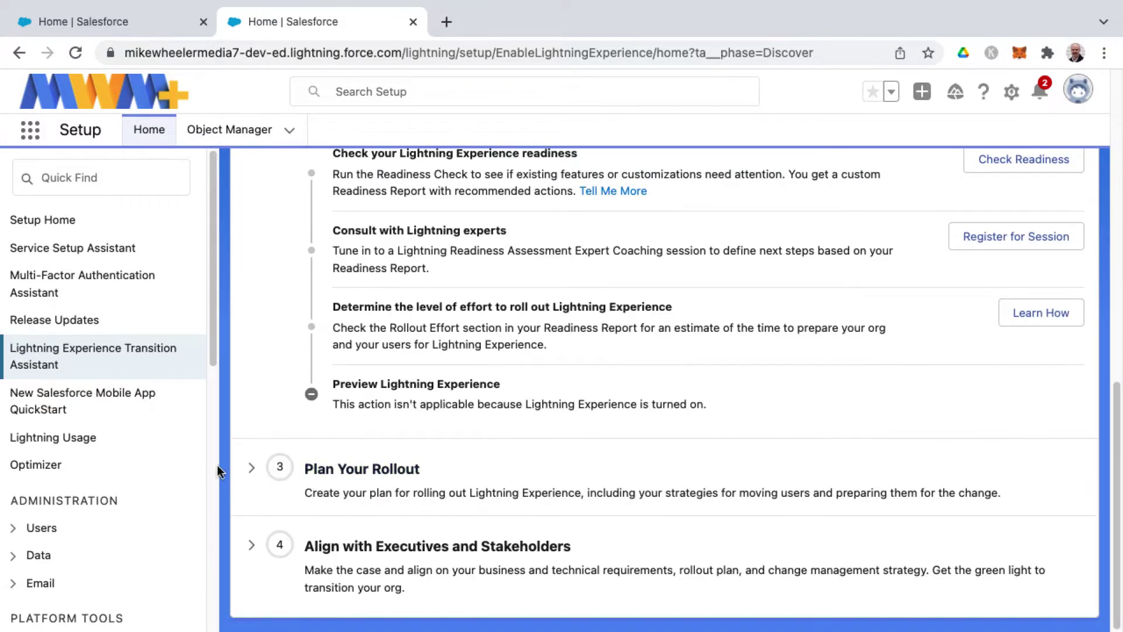
# Step: Expand the Discover Phase steps Plan Your Rollout and Align with Executives and Stakeholders, and review their tasks
pyautogui.click(250, 472)
pyautogui.scroll(-2, 388, 451)
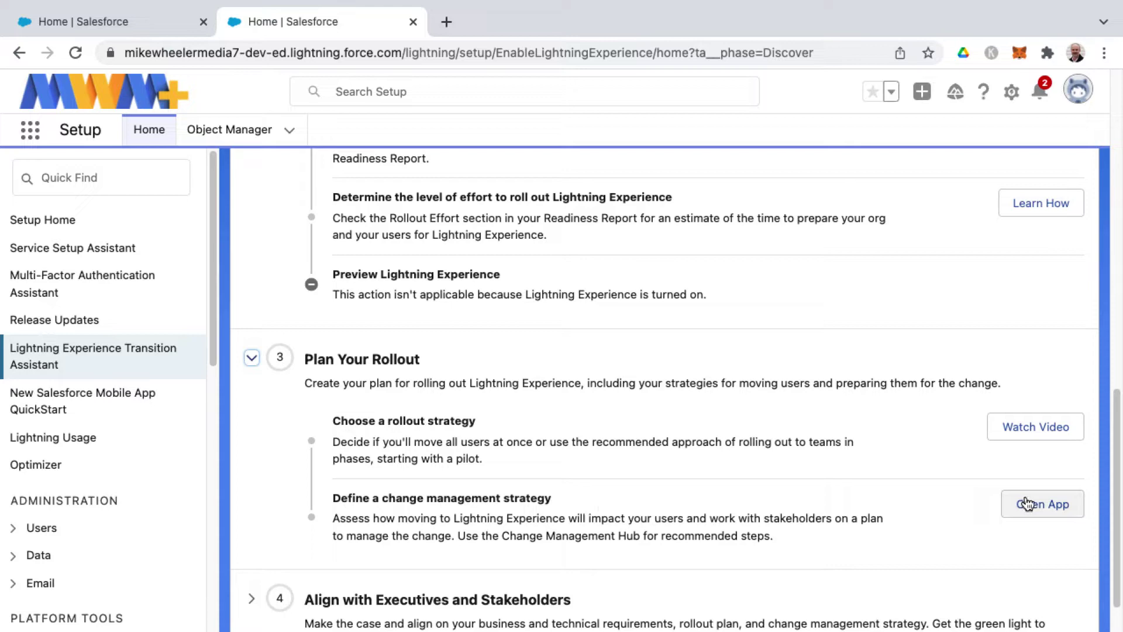
pyautogui.scroll(-2, 701, 497)
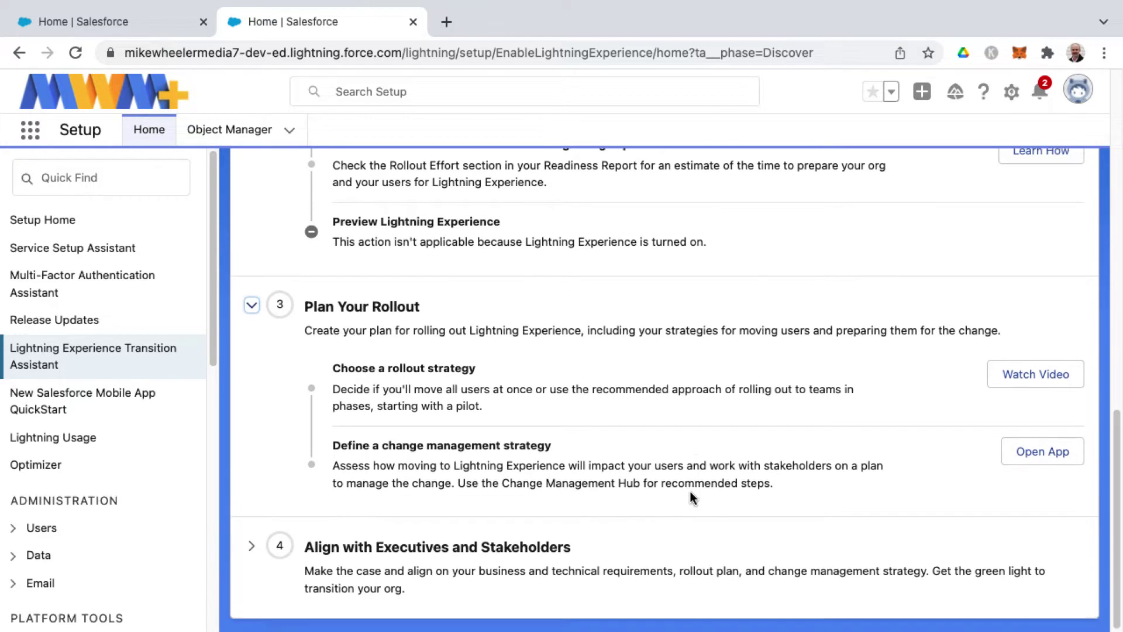
pyautogui.click(252, 545)
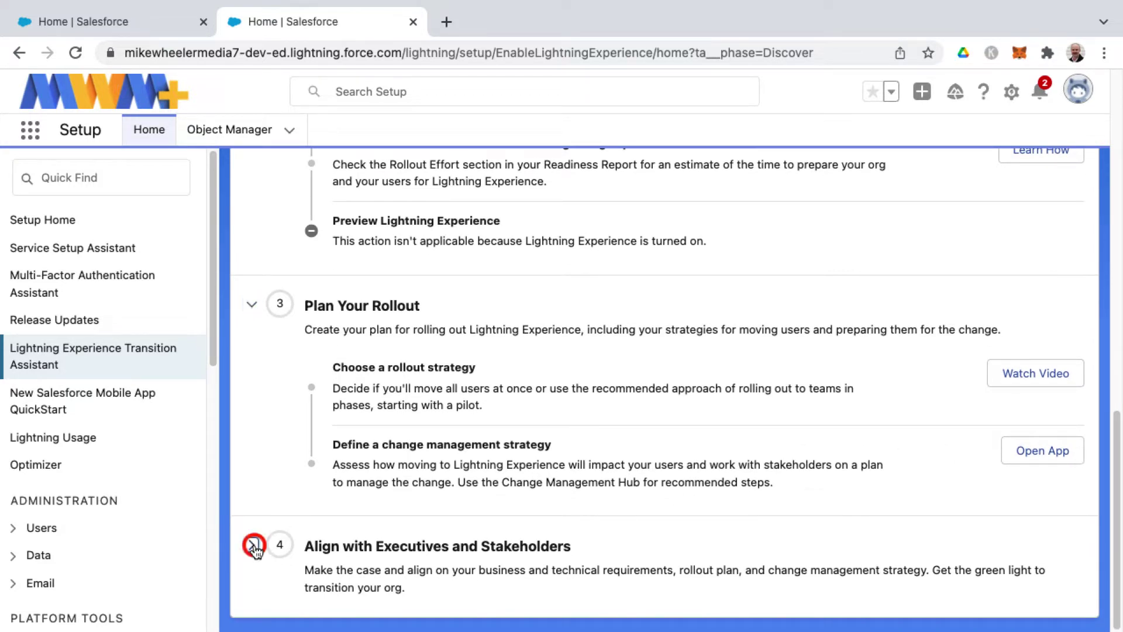
pyautogui.scroll(-3, 362, 487)
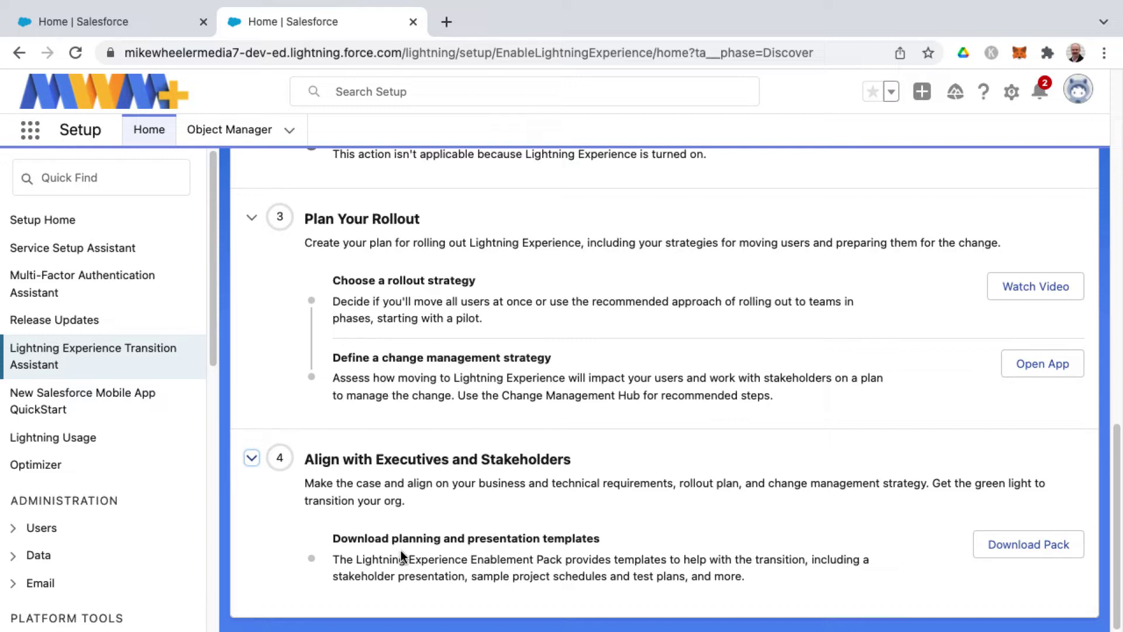
# Step: Return to the Transition Assistant's home page and go to the steps of the Roll Out Phase
pyautogui.scroll(15, 398, 558)
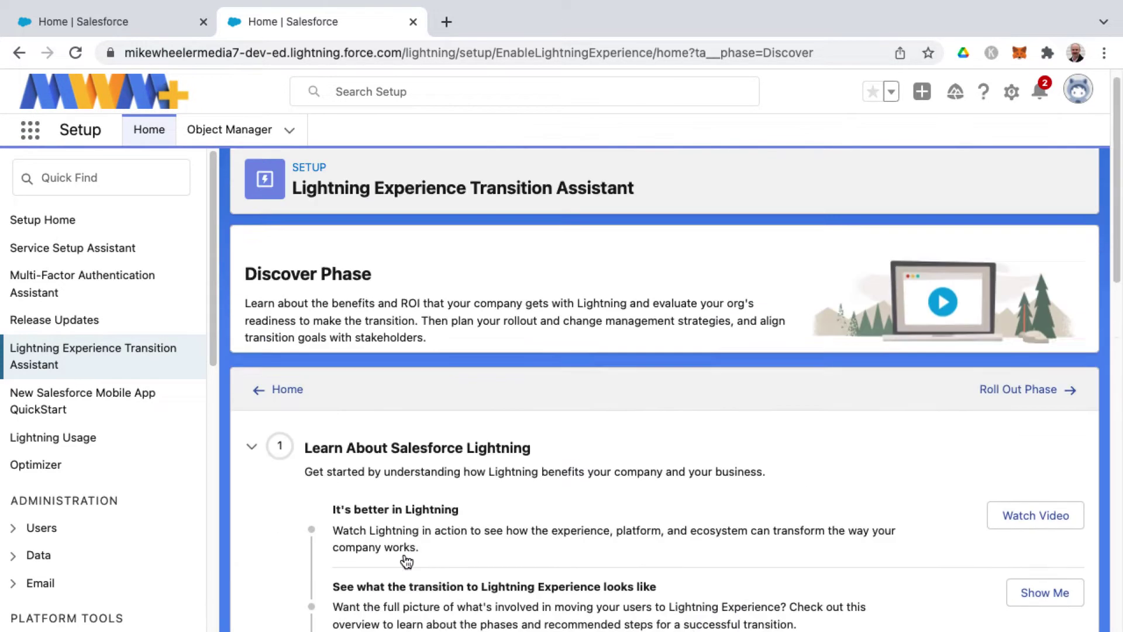
pyautogui.click(289, 404)
pyautogui.scroll(-3, 657, 522)
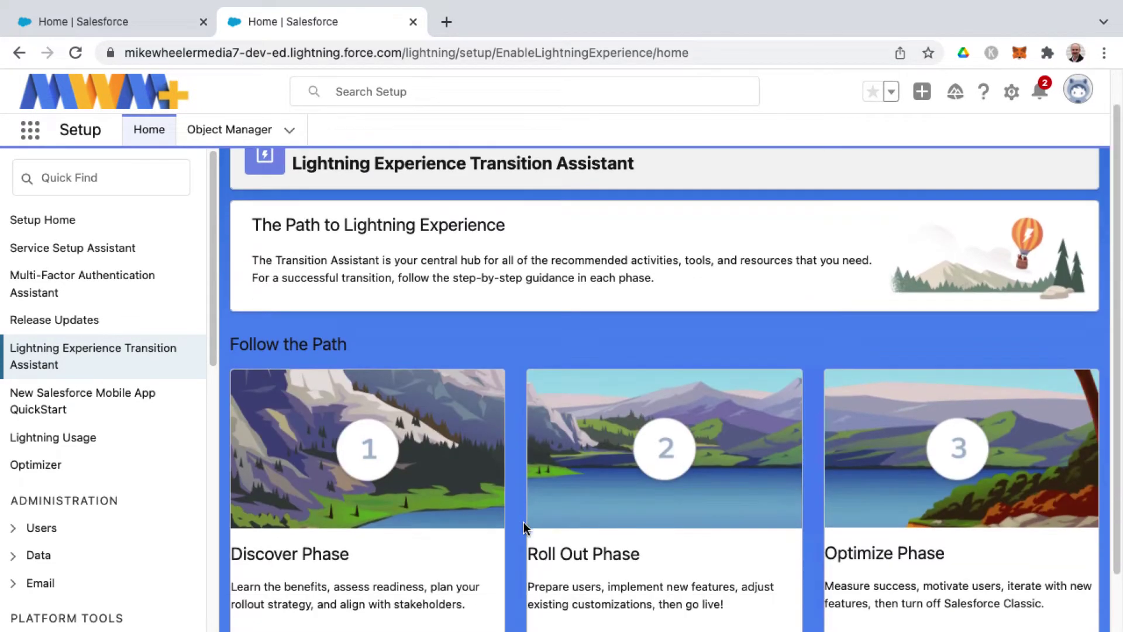
pyautogui.click(746, 573)
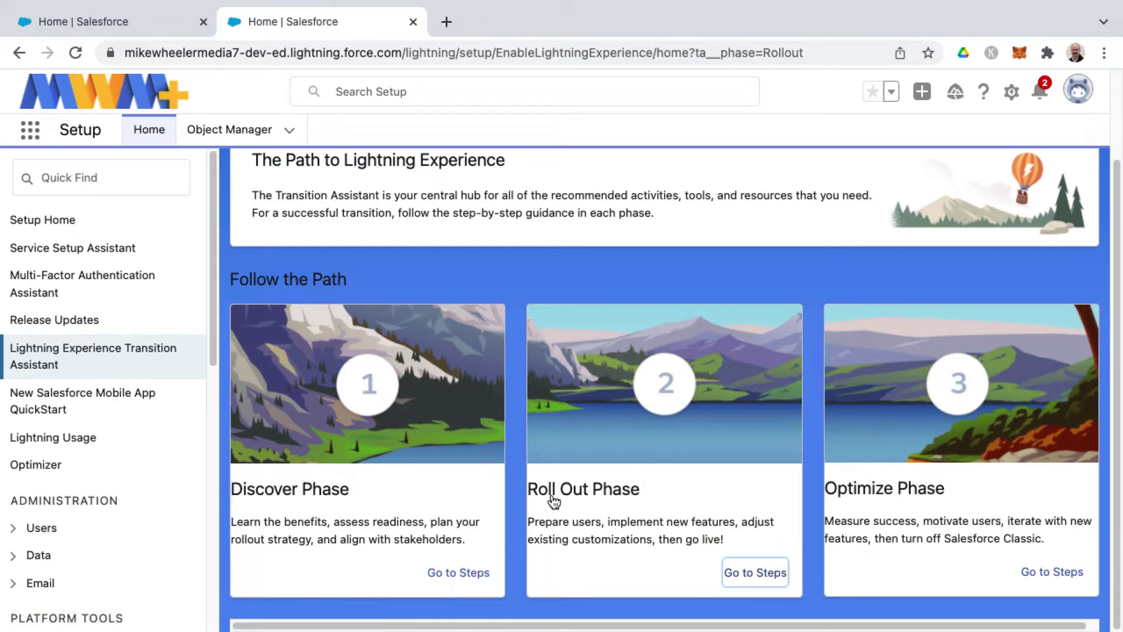
# Step: Expand Prepare Users for Lightning Experience and Implement Lightning Experience Features in the Roll Out Phase, and examine their tasks and settings
pyautogui.scroll(-1, 550, 499)
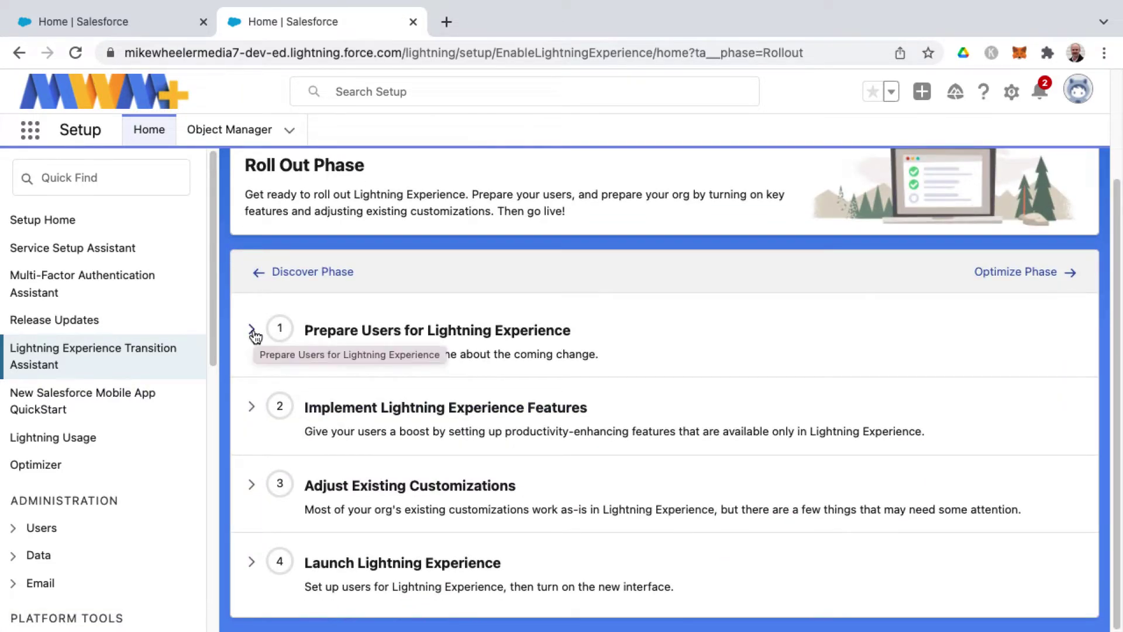
pyautogui.click(251, 328)
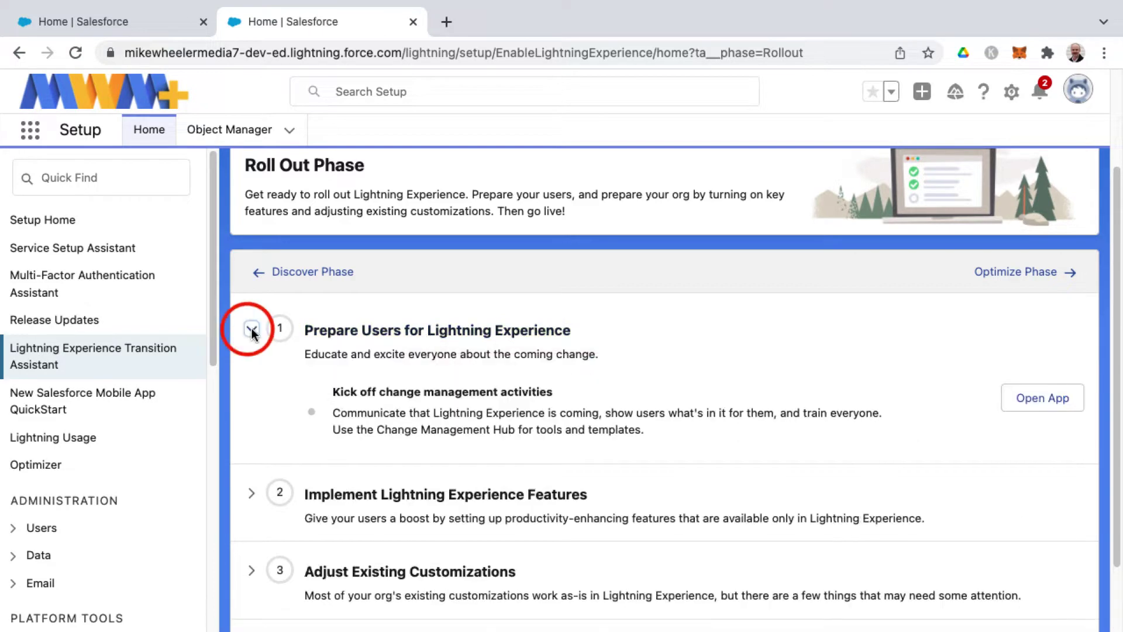
pyautogui.click(251, 493)
pyautogui.scroll(-4, 377, 462)
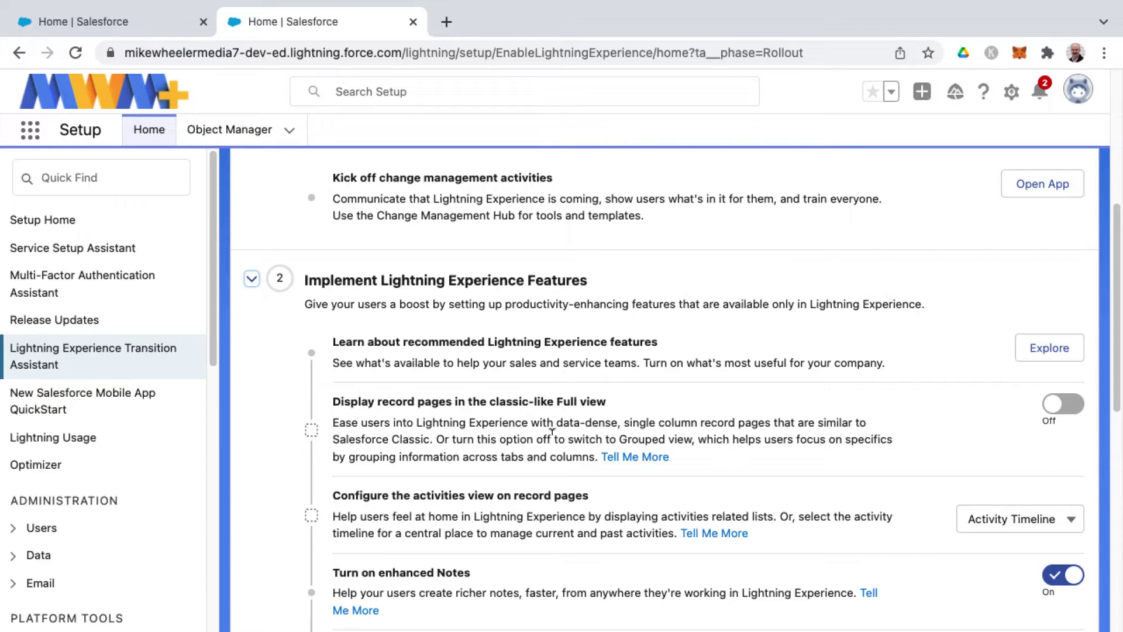
pyautogui.scroll(-1, 568, 453)
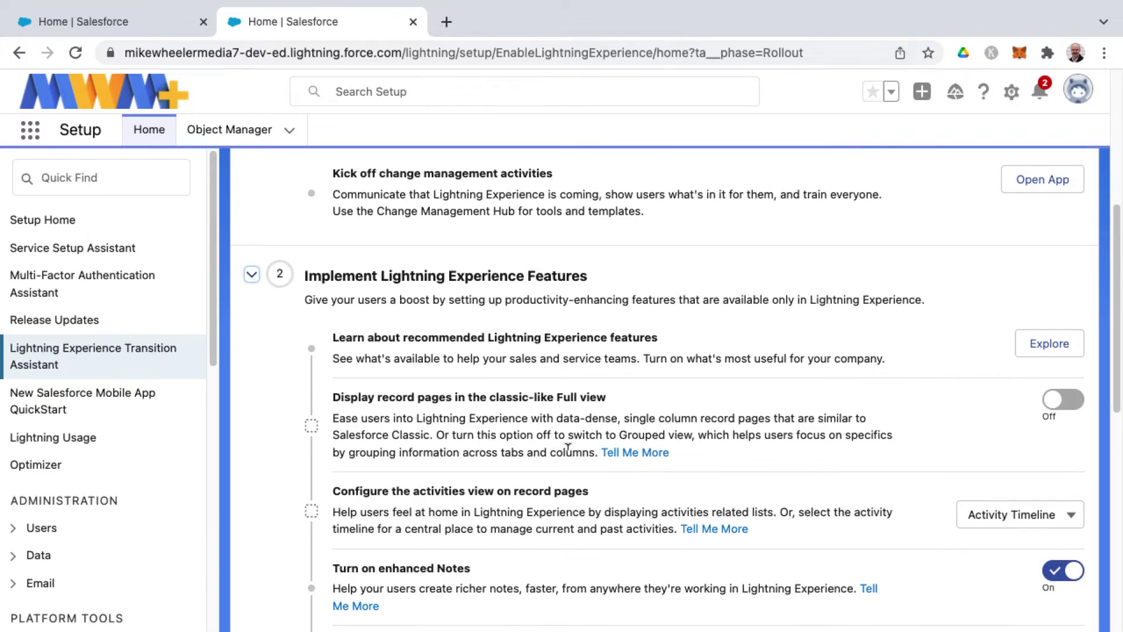
pyautogui.scroll(-3, 567, 453)
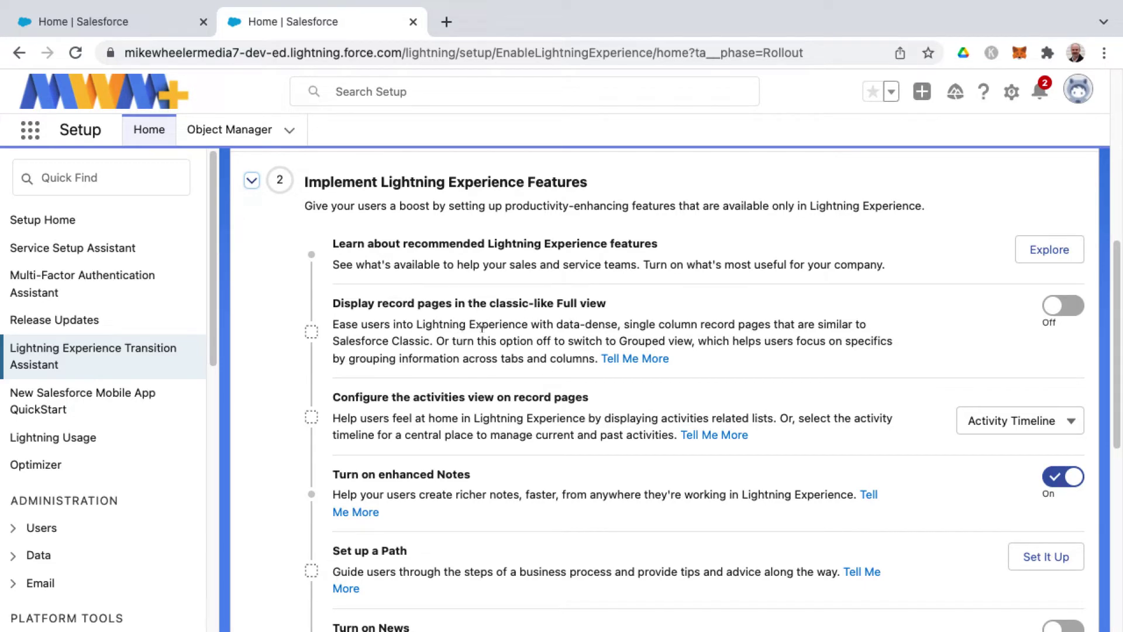
pyautogui.scroll(-5, 503, 378)
pyautogui.scroll(-1, 409, 362)
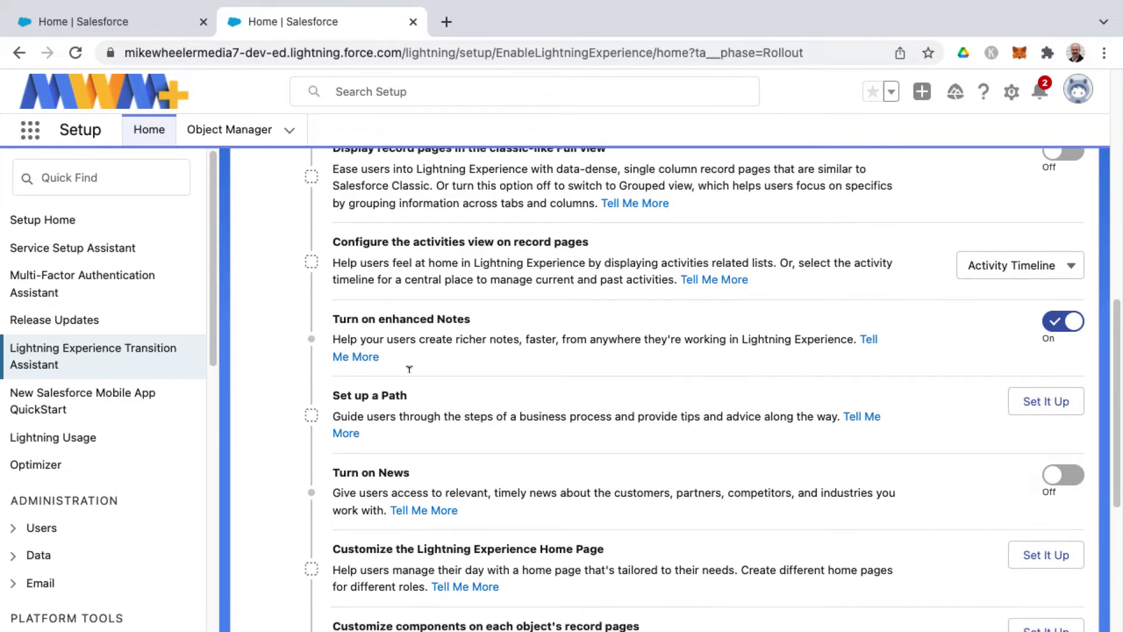
pyautogui.scroll(-1, 409, 369)
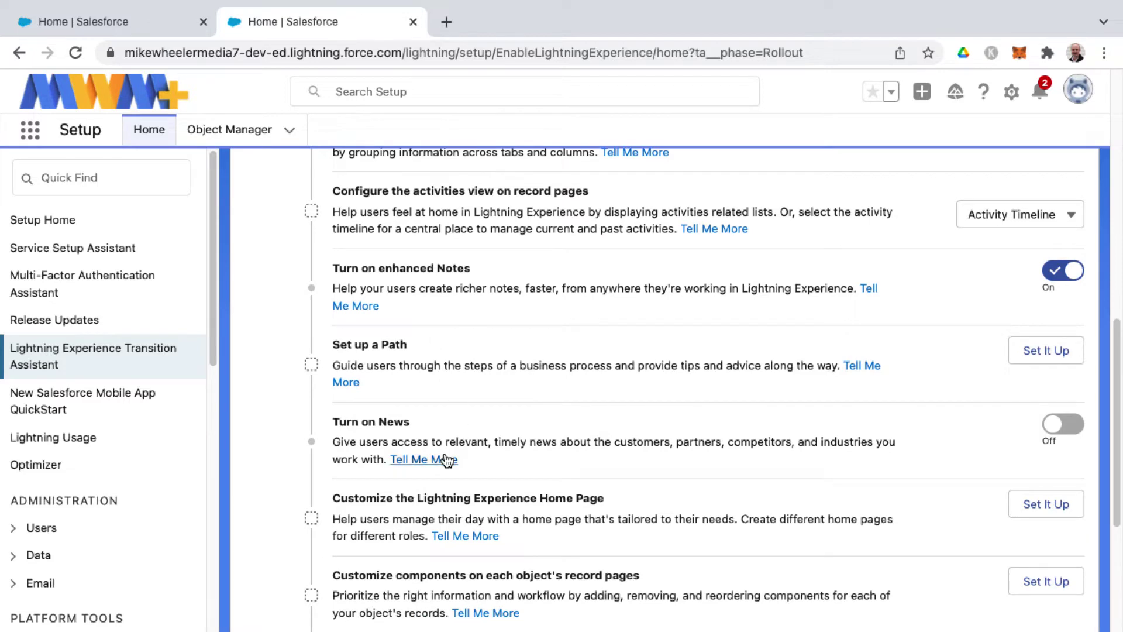
pyautogui.scroll(-4, 447, 460)
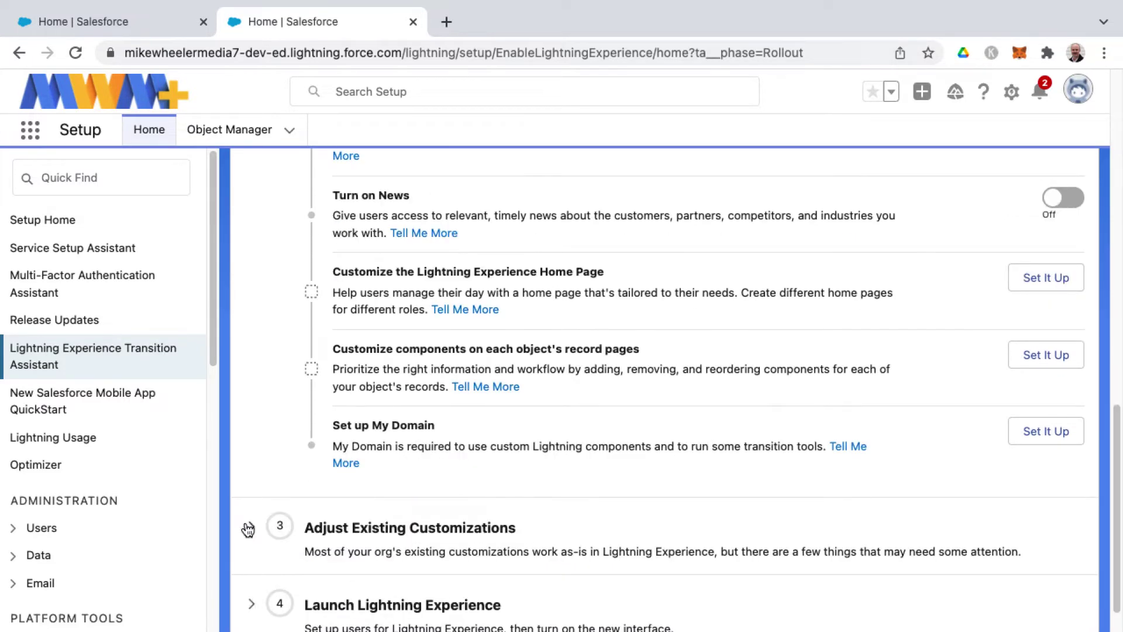
# Step: Expand Adjust Existing Customizations in the Roll Out Phase and examine its conversion and migration tasks
pyautogui.click(250, 528)
pyautogui.scroll(-8, 465, 469)
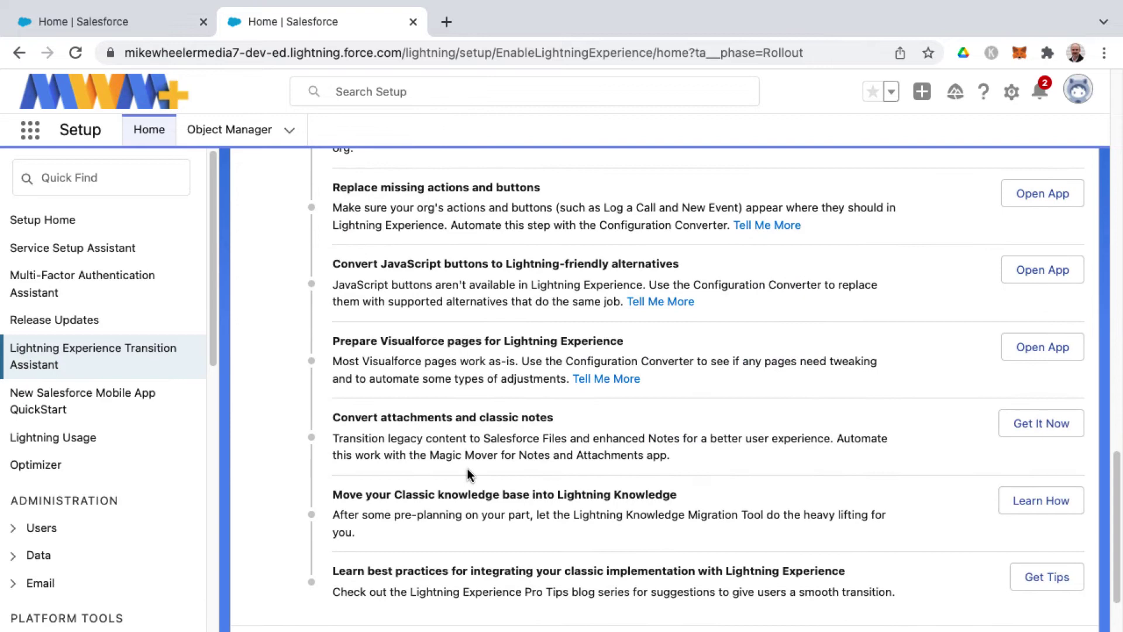
pyautogui.scroll(-1, 467, 469)
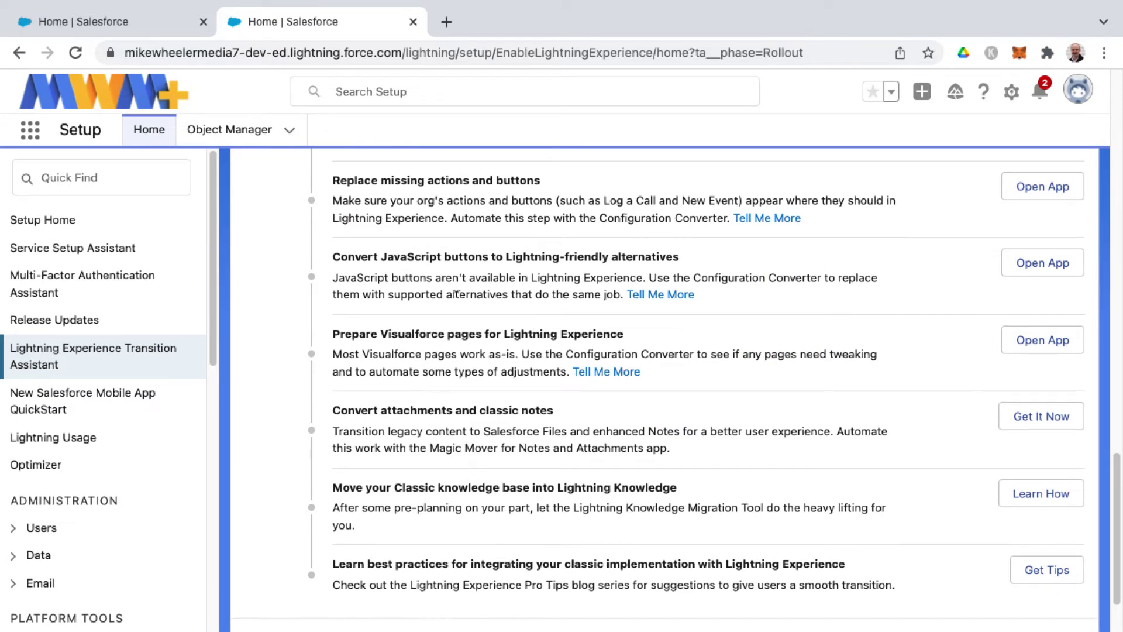
pyautogui.scroll(1, 457, 268)
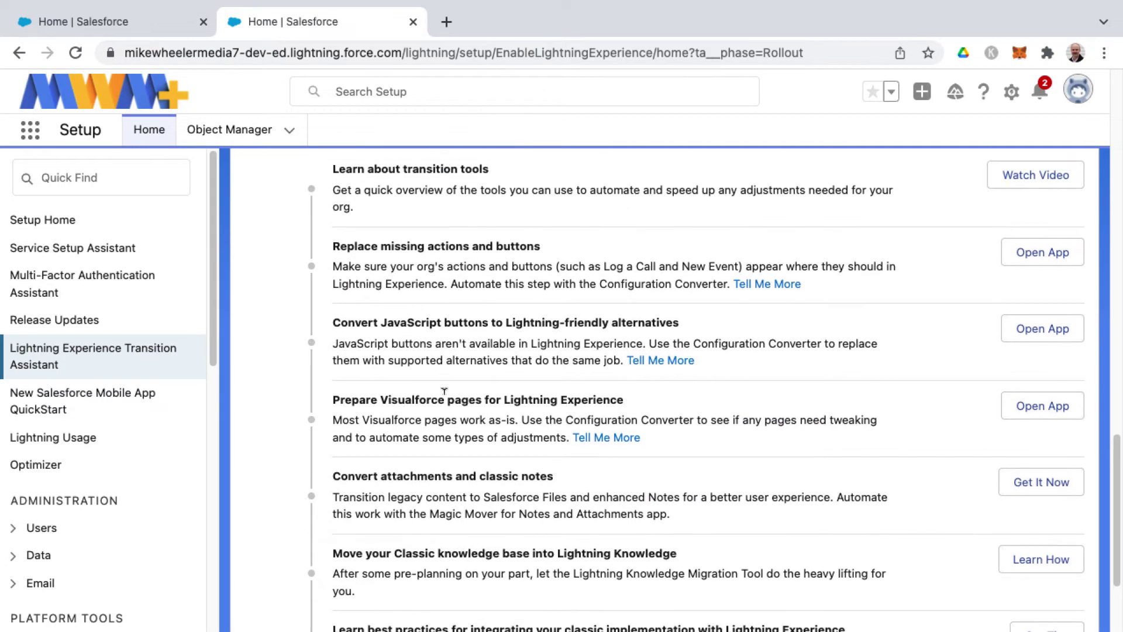
pyautogui.scroll(2, 487, 359)
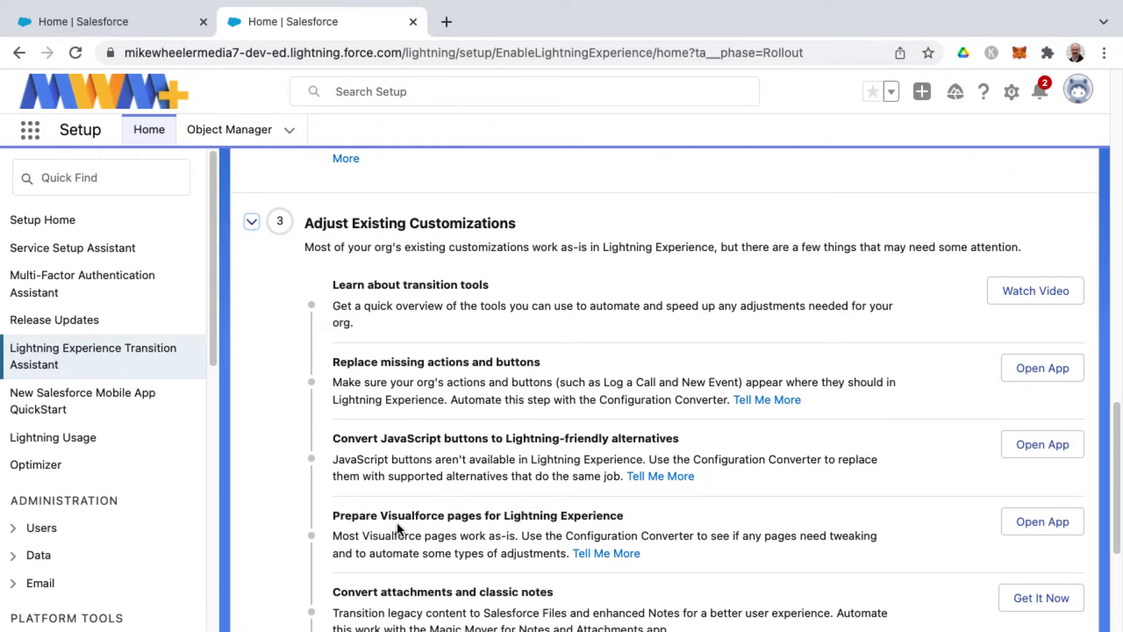
pyautogui.scroll(-2, 473, 513)
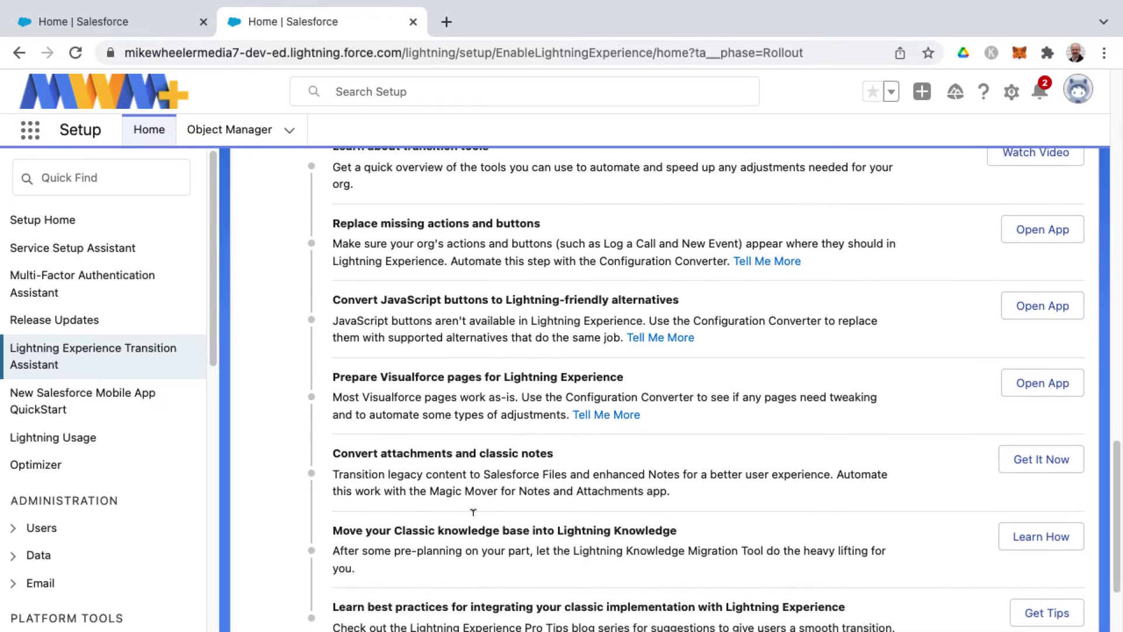
pyautogui.scroll(-2, 504, 473)
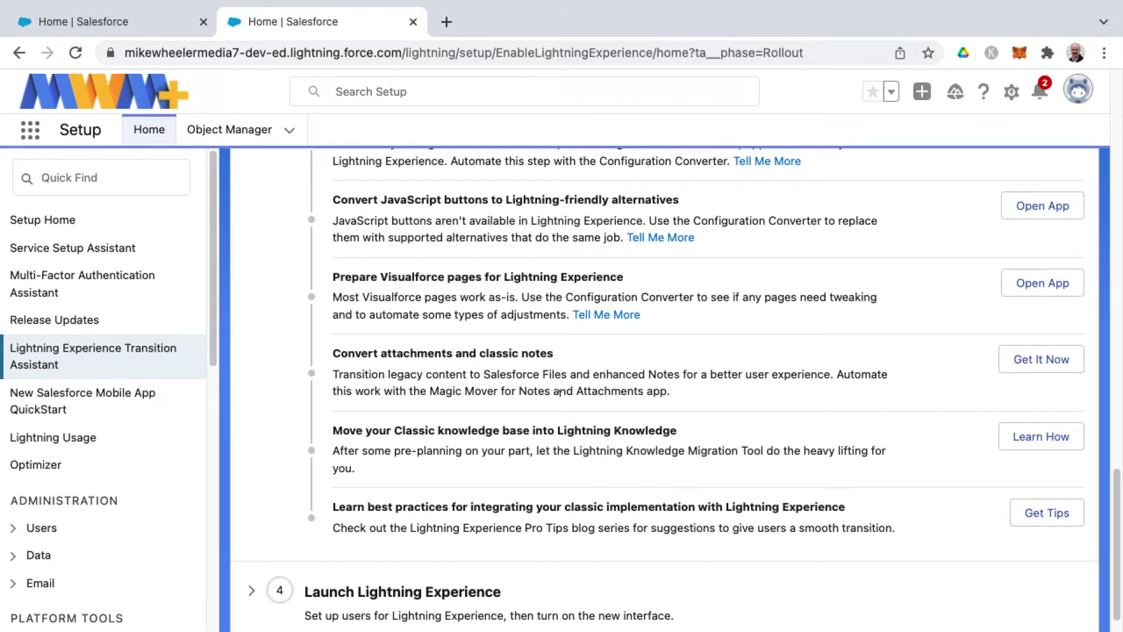
pyautogui.scroll(-1, 477, 416)
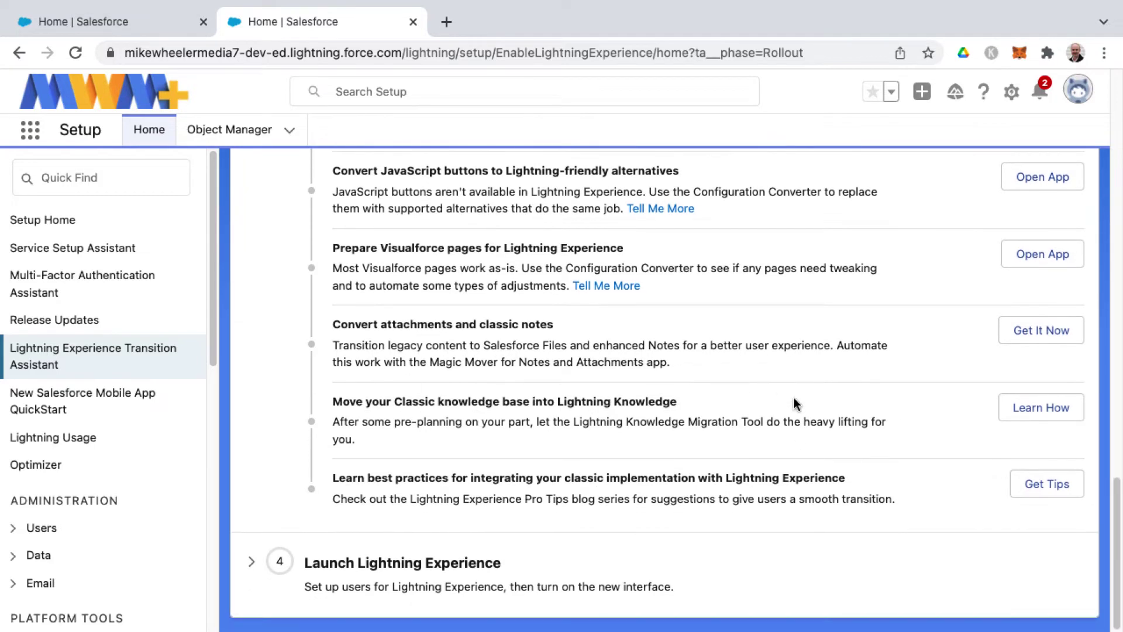
# Step: Expand Launch Lightning Experience in the Roll Out Phase and review its user access and default interface tasks
pyautogui.click(251, 562)
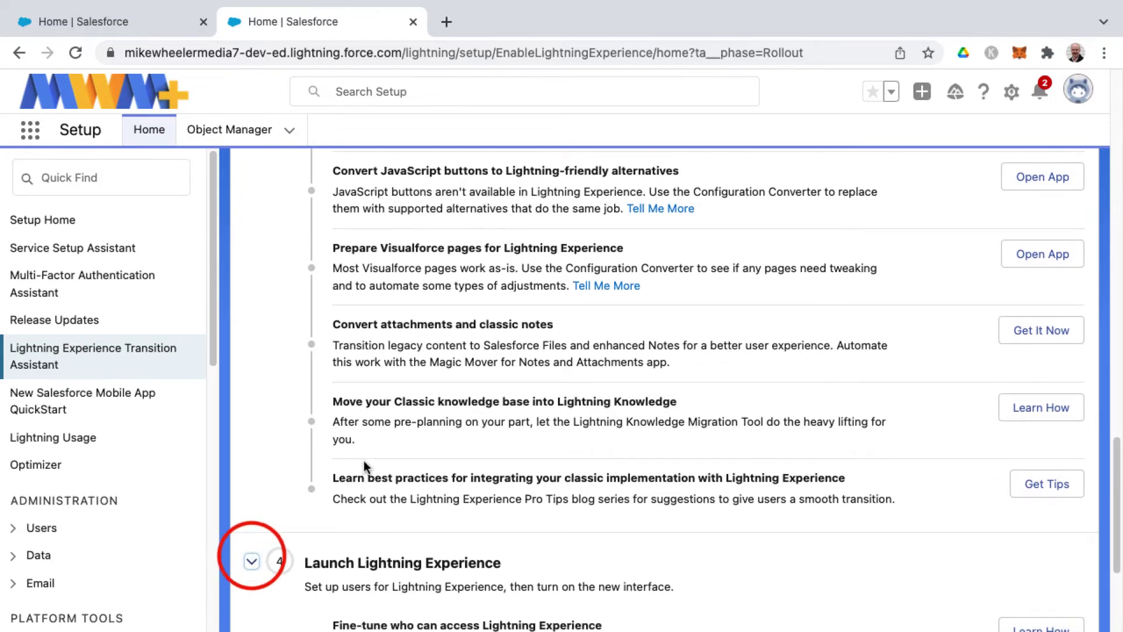
pyautogui.scroll(-4, 411, 396)
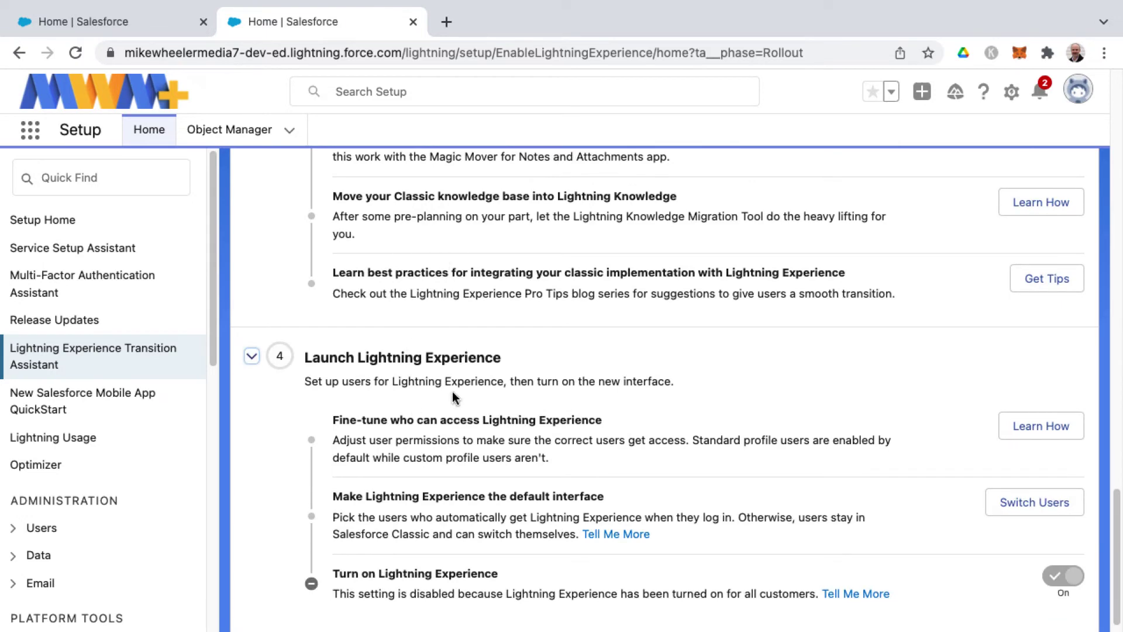
pyautogui.scroll(-1, 482, 393)
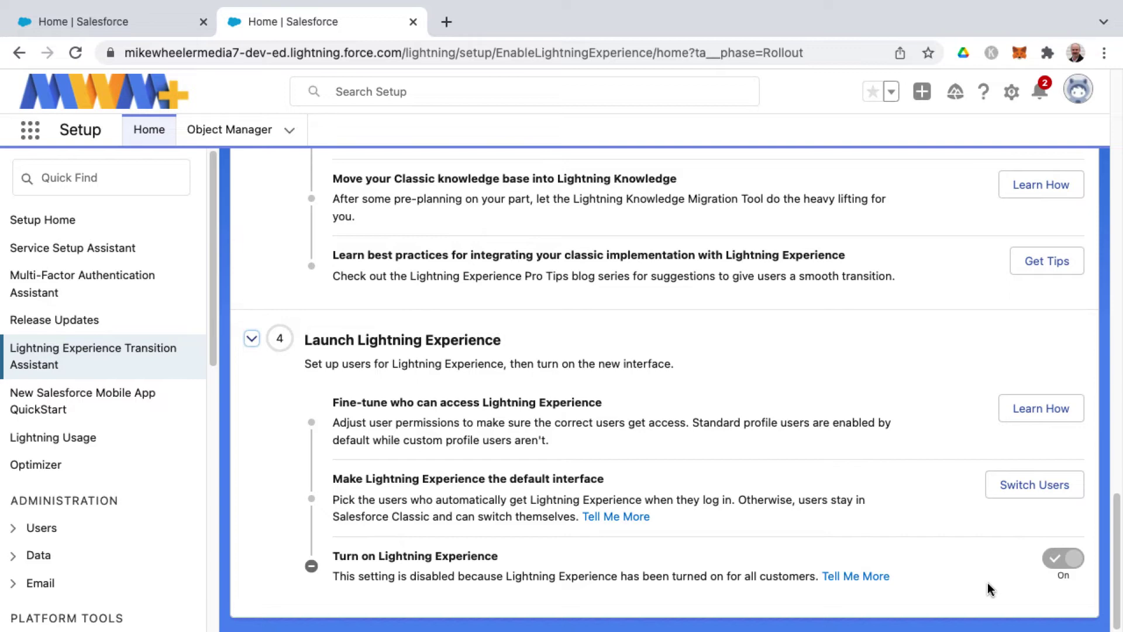
# Step: Go back to the Transition Assistant's phase overview and open the steps of the Optimize Phase
pyautogui.hotkey('alt', 'Left')
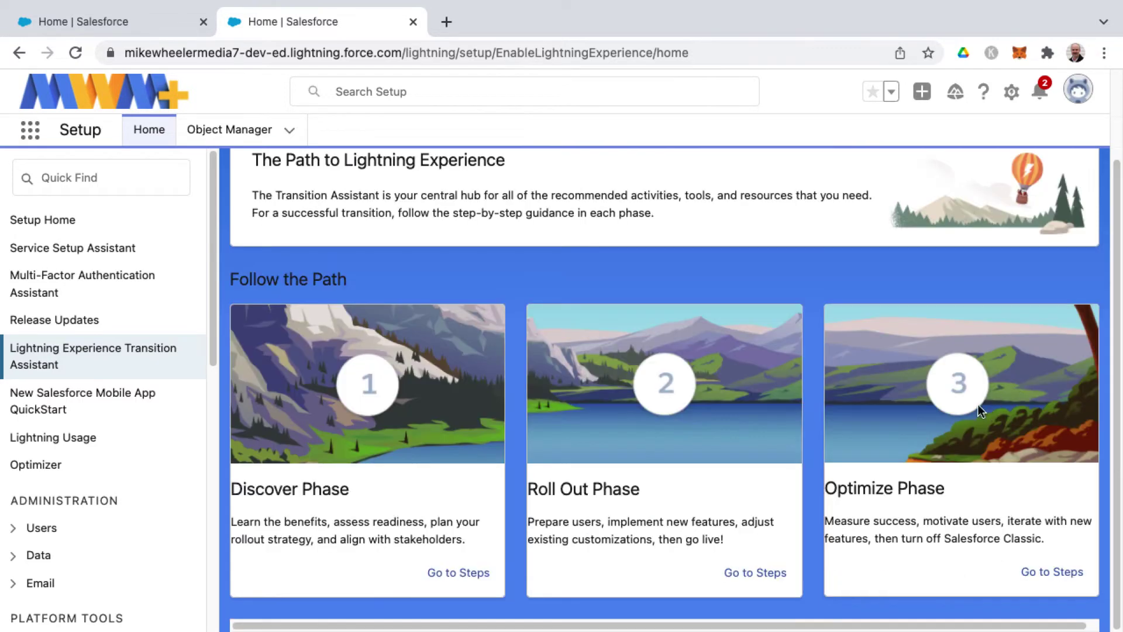
pyautogui.click(1048, 573)
pyautogui.scroll(-2, 597, 450)
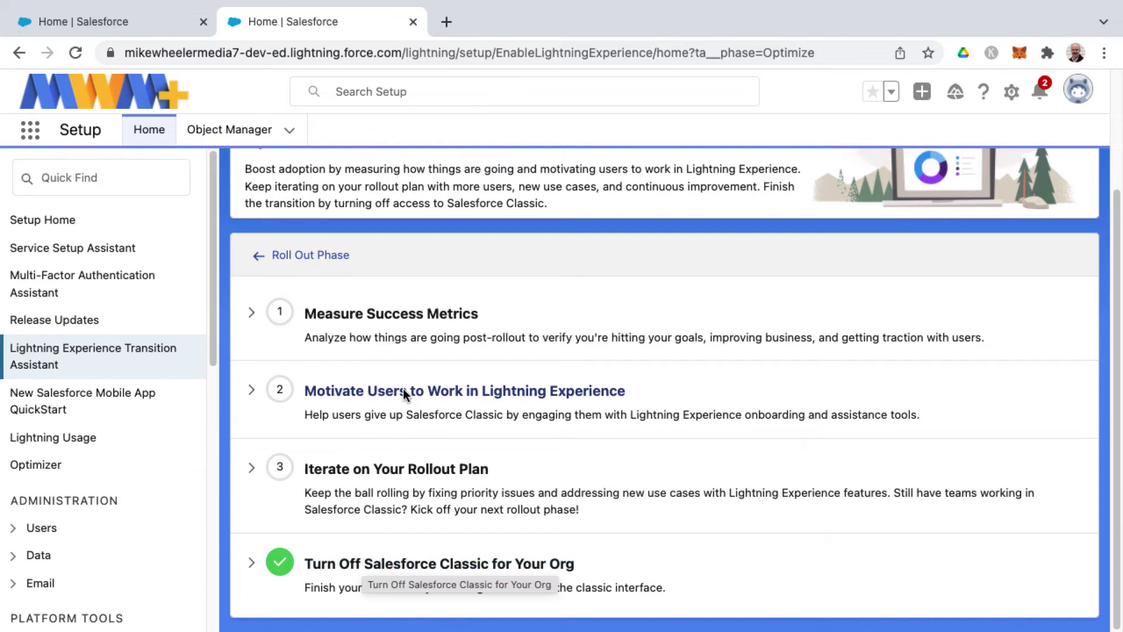
# Step: Expand Measure Success Metrics and Motivate Users to Work in Lightning Experience in the Optimize Phase, and examine their tasks
pyautogui.click(252, 311)
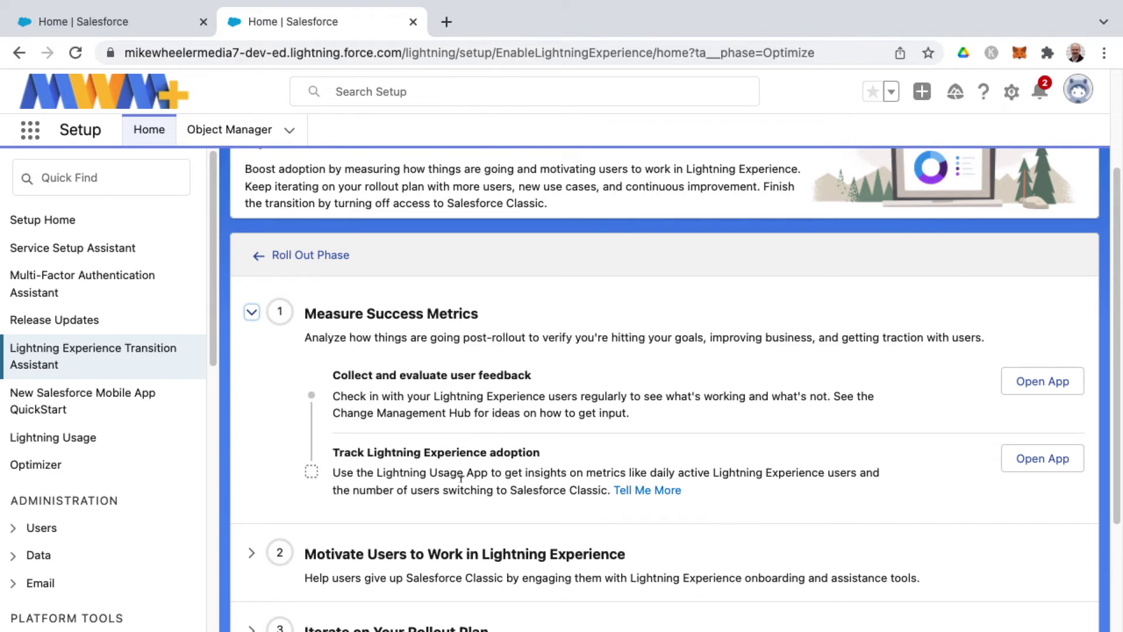
pyautogui.scroll(-3, 460, 478)
pyautogui.click(251, 390)
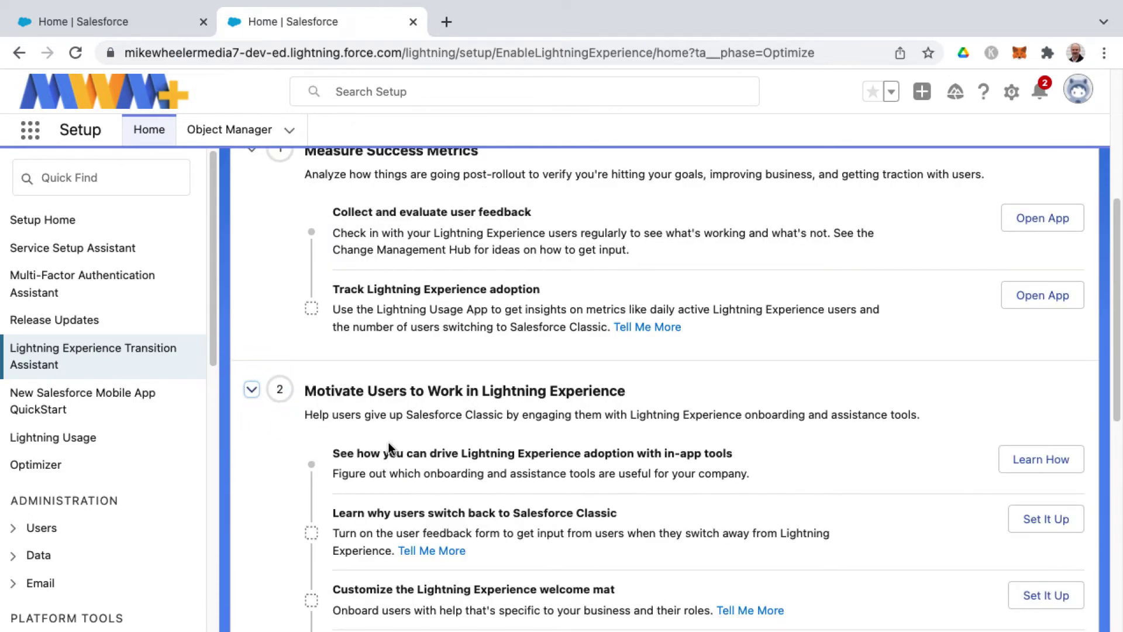
pyautogui.scroll(-2, 429, 409)
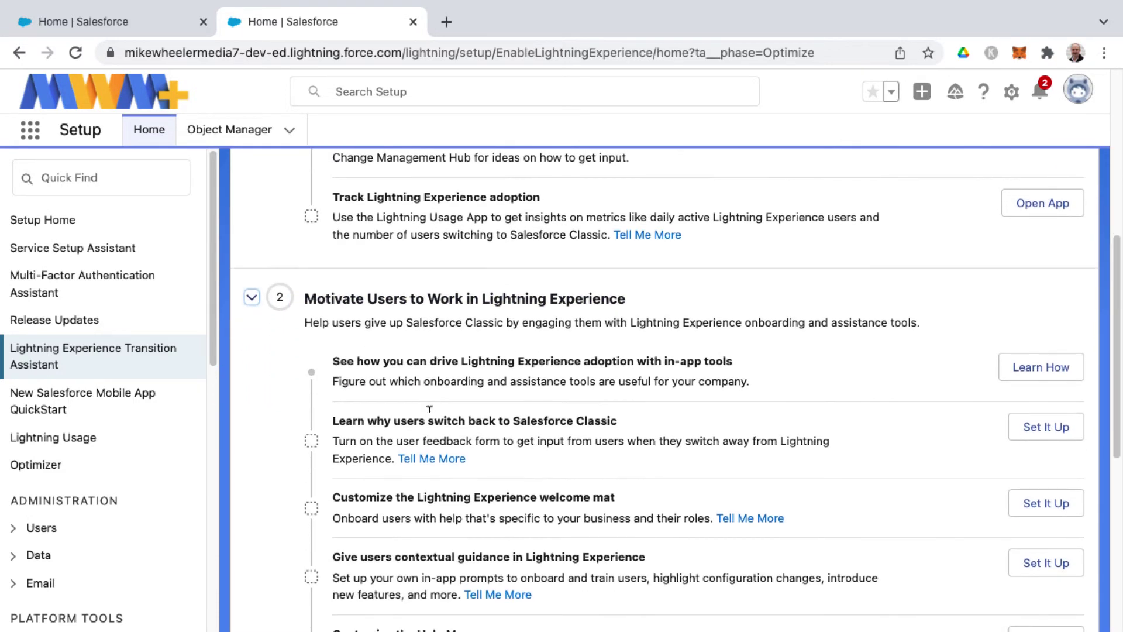
pyautogui.scroll(-2, 429, 409)
pyautogui.moveTo(457, 315); pyautogui.dragTo(481, 314)
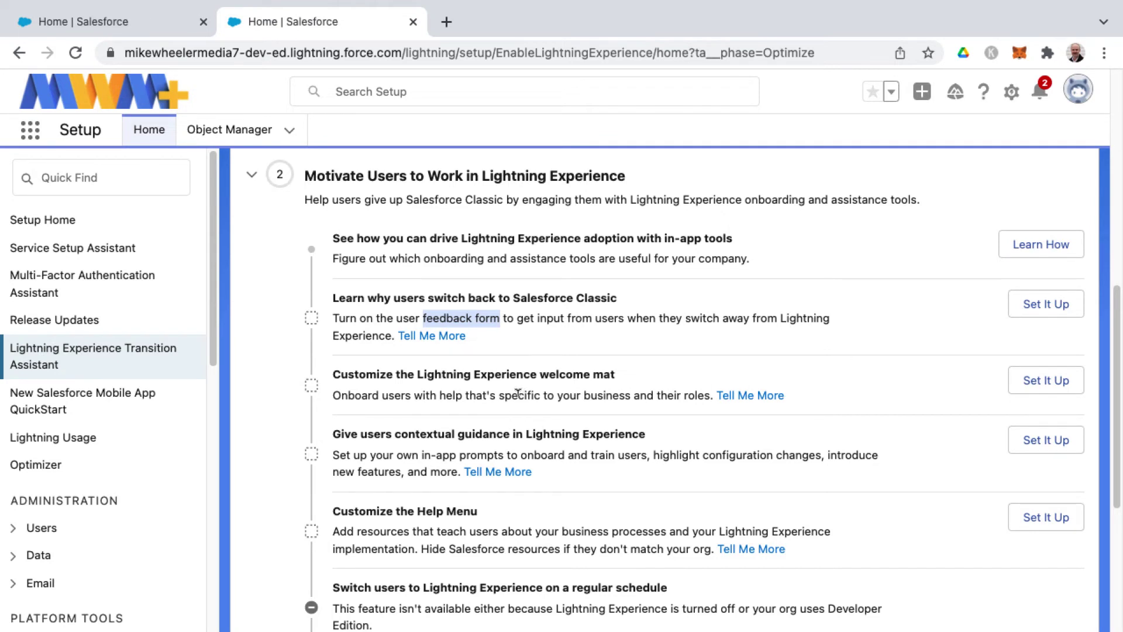
pyautogui.click(497, 387)
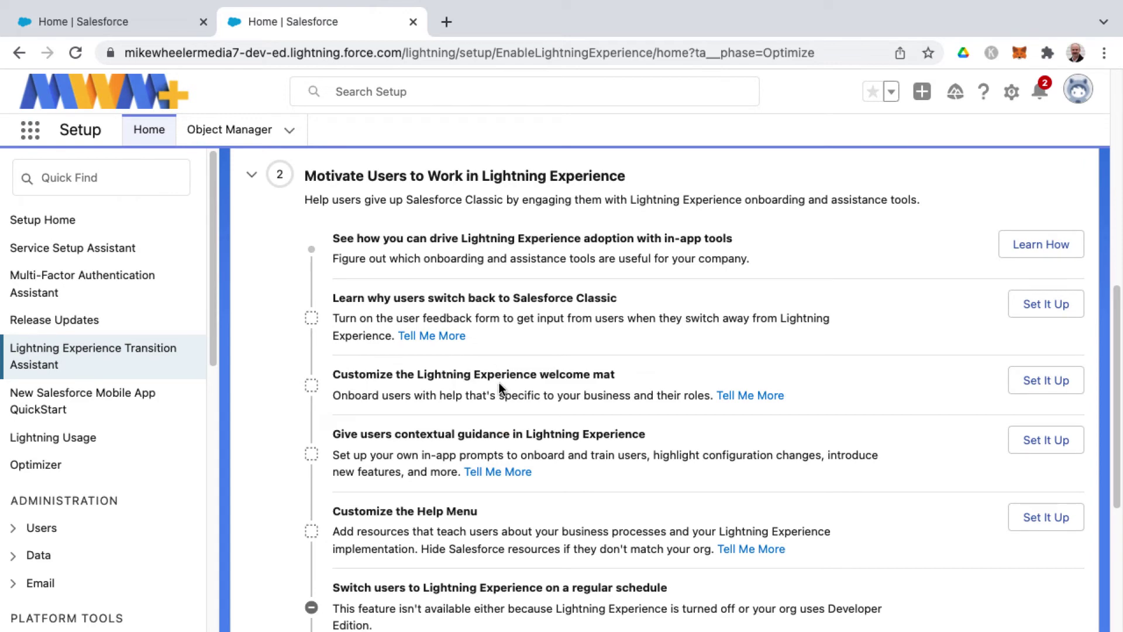
pyautogui.scroll(-2, 458, 440)
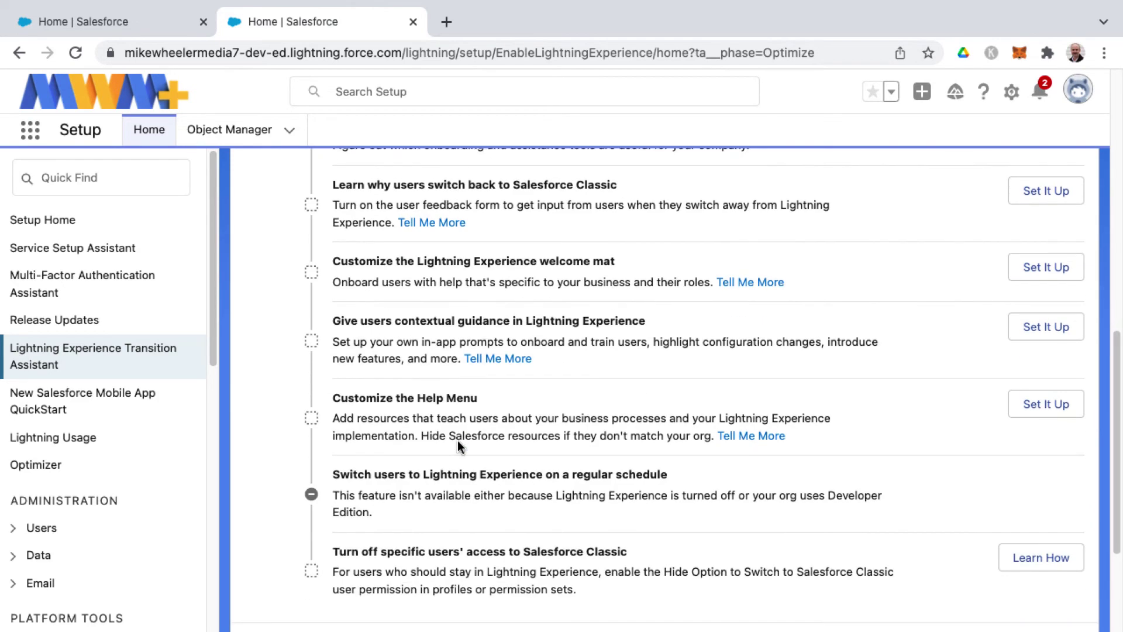
# Step: Return to the Transition Assistant's phase overview and reopen the steps of the Optimize Phase
pyautogui.scroll(2, 458, 442)
pyautogui.scroll(5, 458, 445)
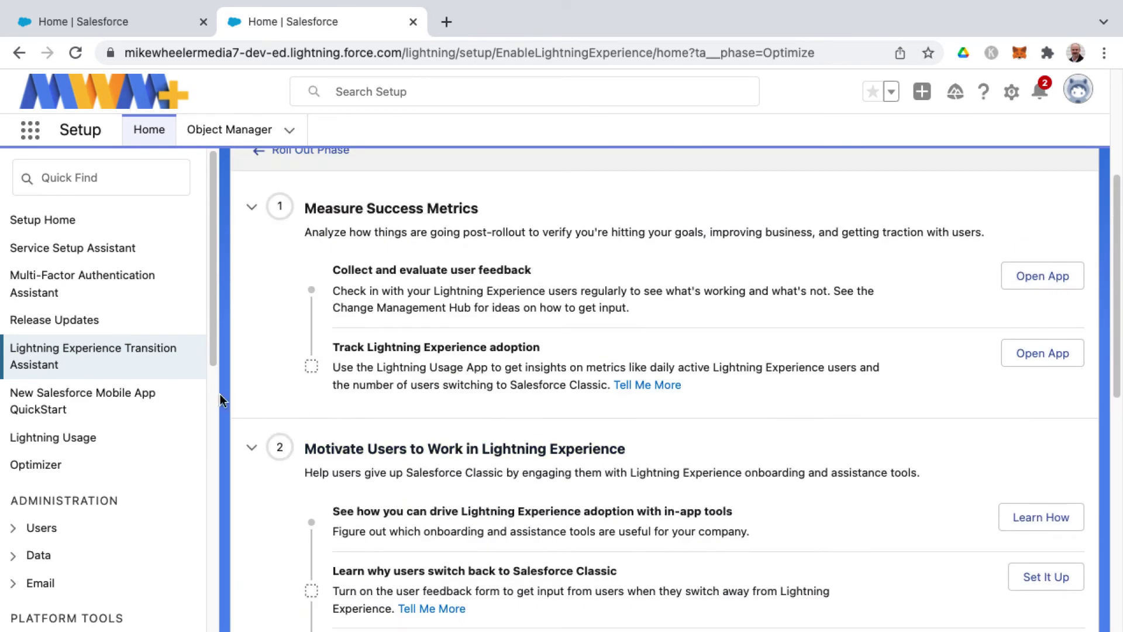
pyautogui.click(132, 359)
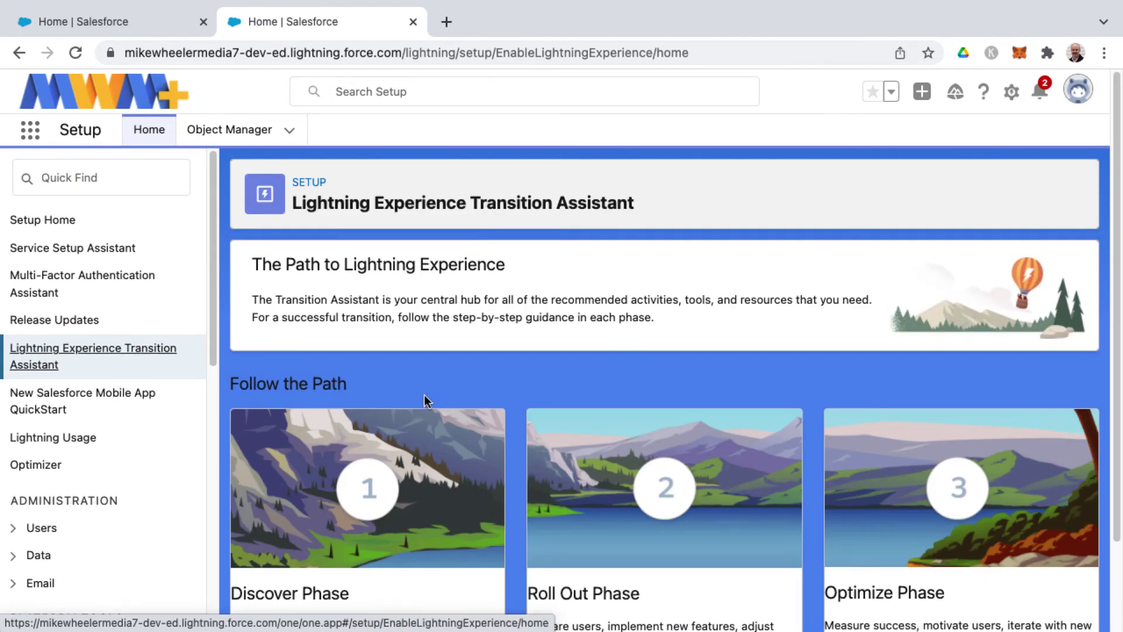
pyautogui.scroll(-1, 522, 413)
pyautogui.scroll(-1, 526, 409)
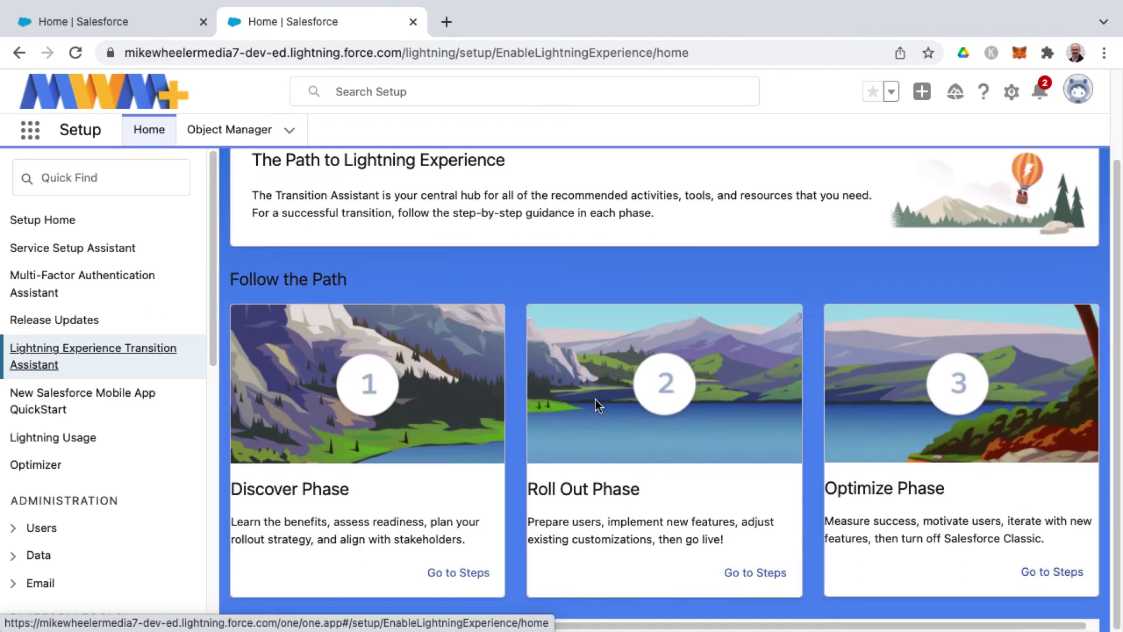
pyautogui.click(1064, 574)
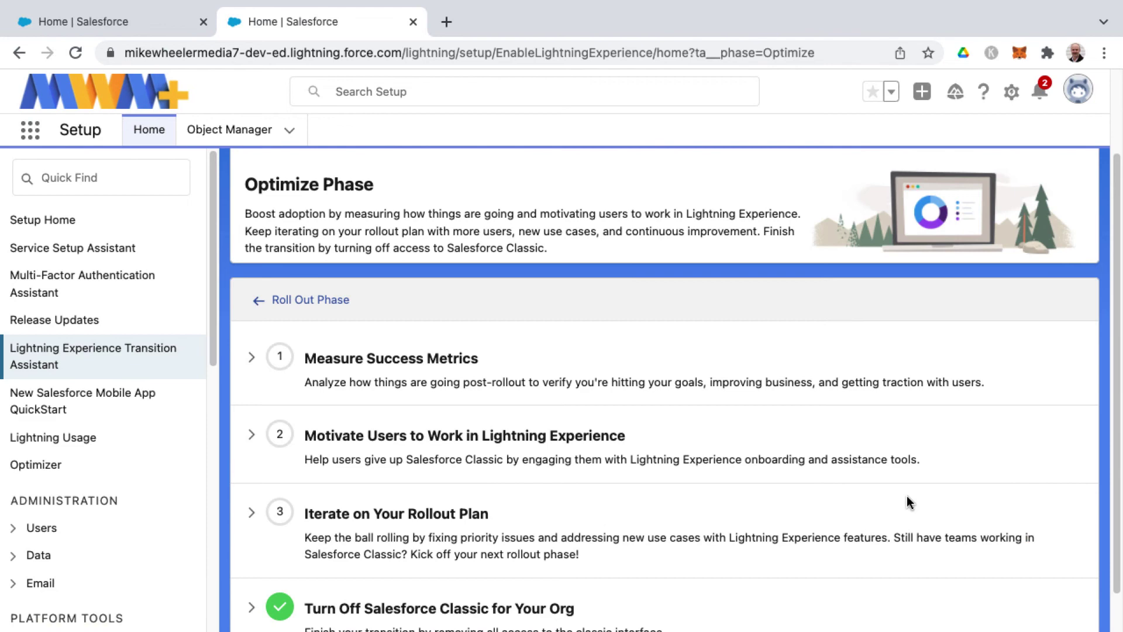
# Step: Expand Turn Off Salesforce Classic for Your Org and switch on Make Lightning Experience your org's only experience
pyautogui.scroll(-1, 585, 375)
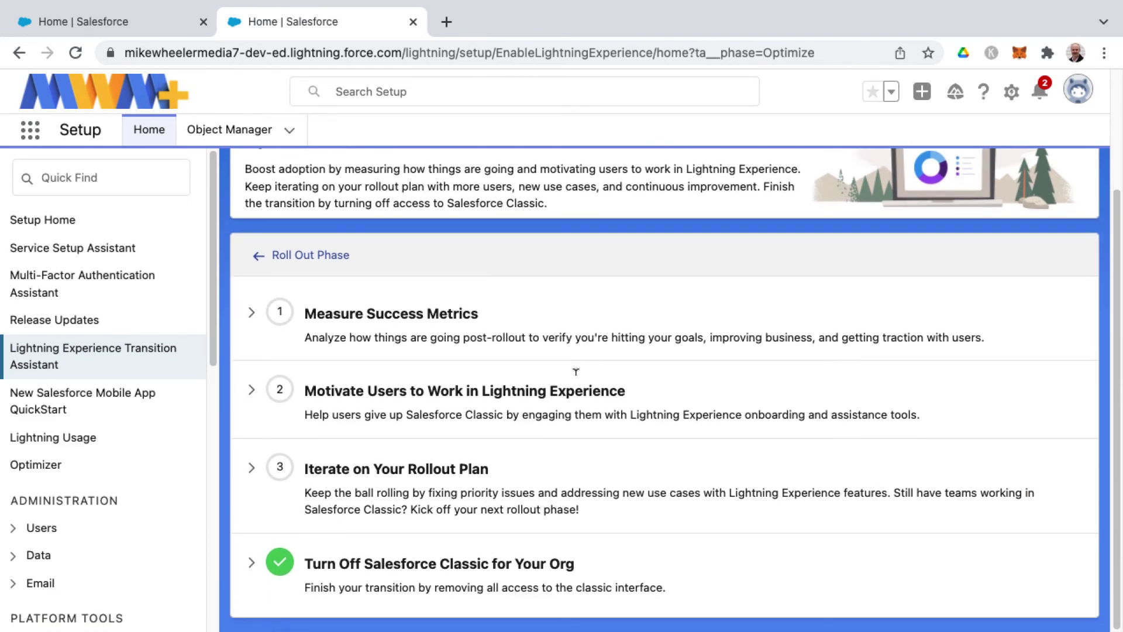
pyautogui.click(433, 565)
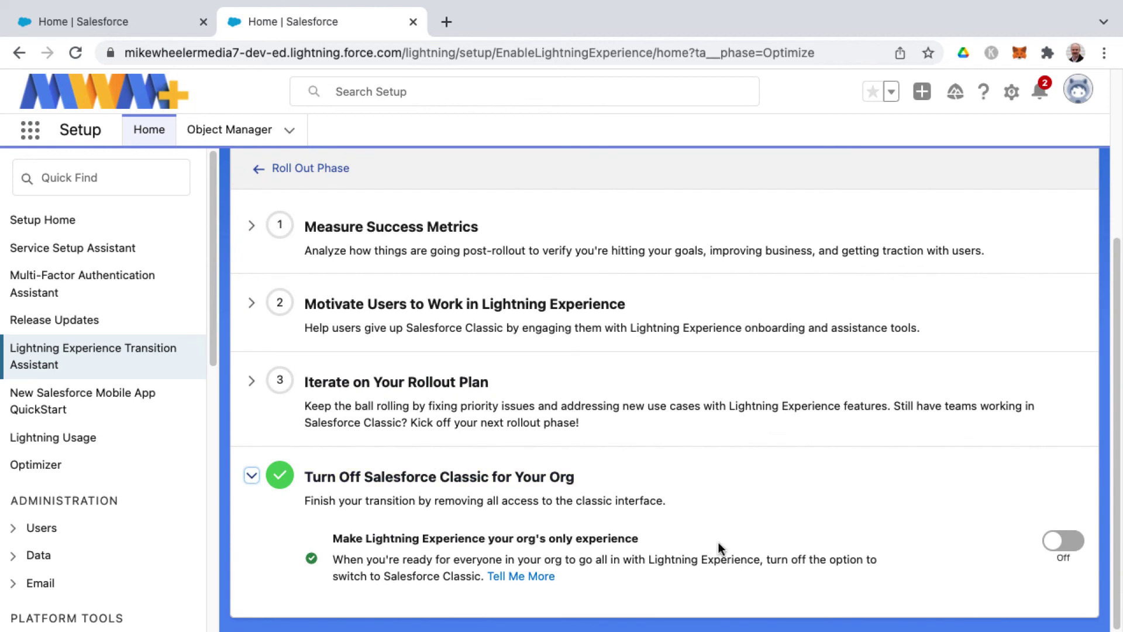
pyautogui.click(1057, 539)
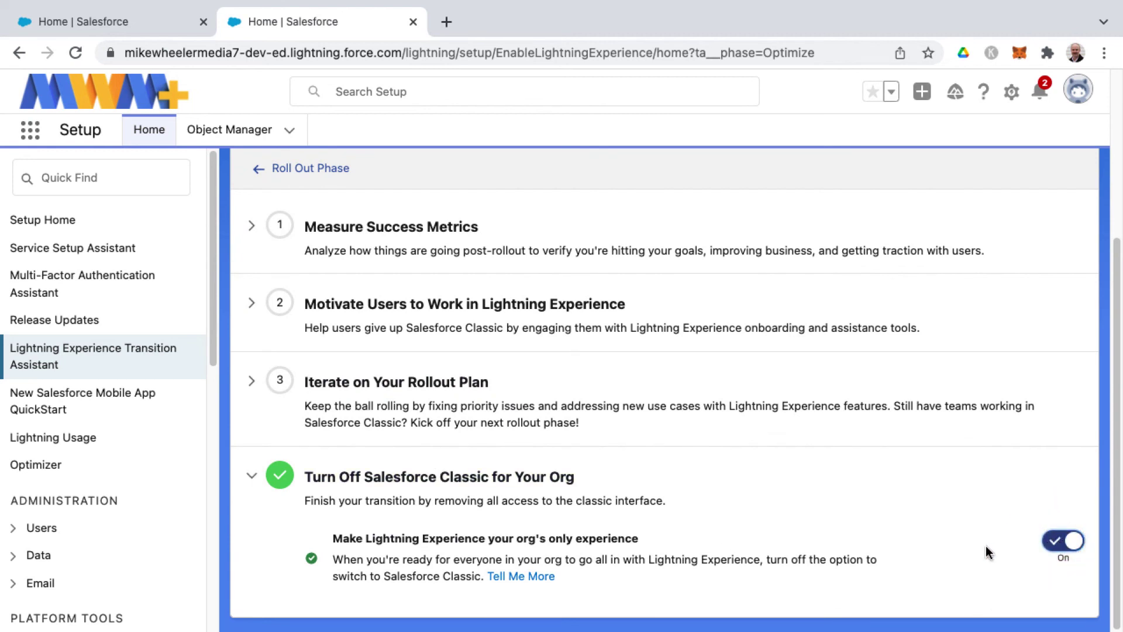